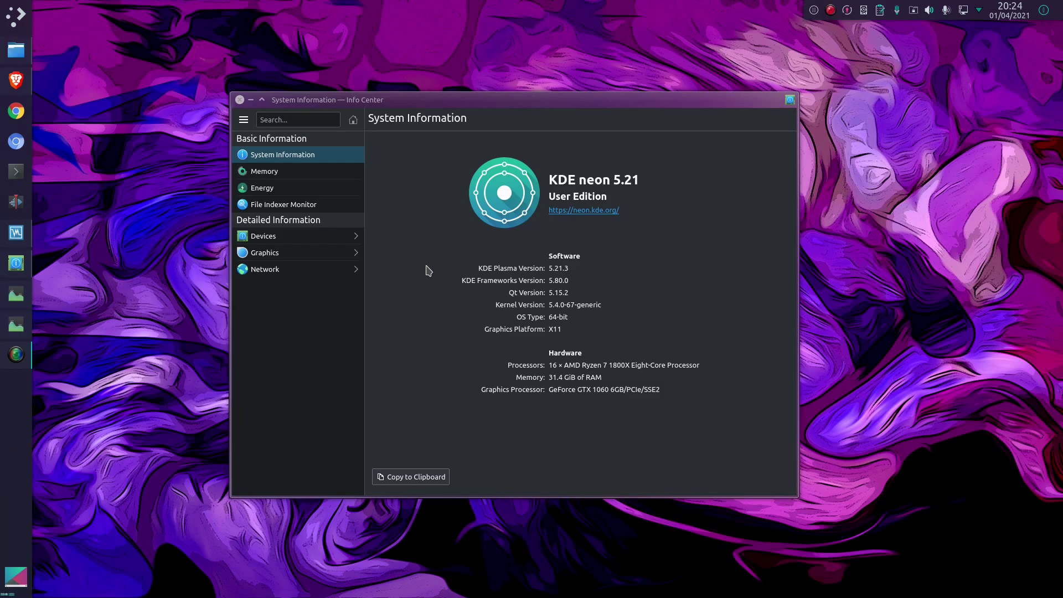
Step: Look over the Devices and Graphics information pages in KInfoCenter
{"action": "mouse_move", "coordinate": [305, 240]}
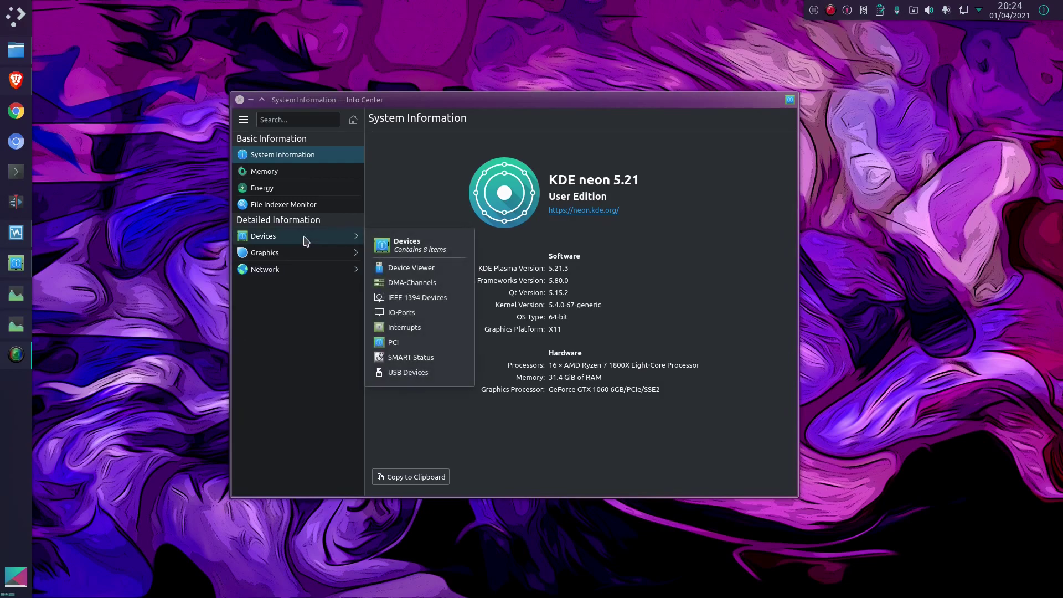
{"action": "left_click", "coordinate": [306, 240]}
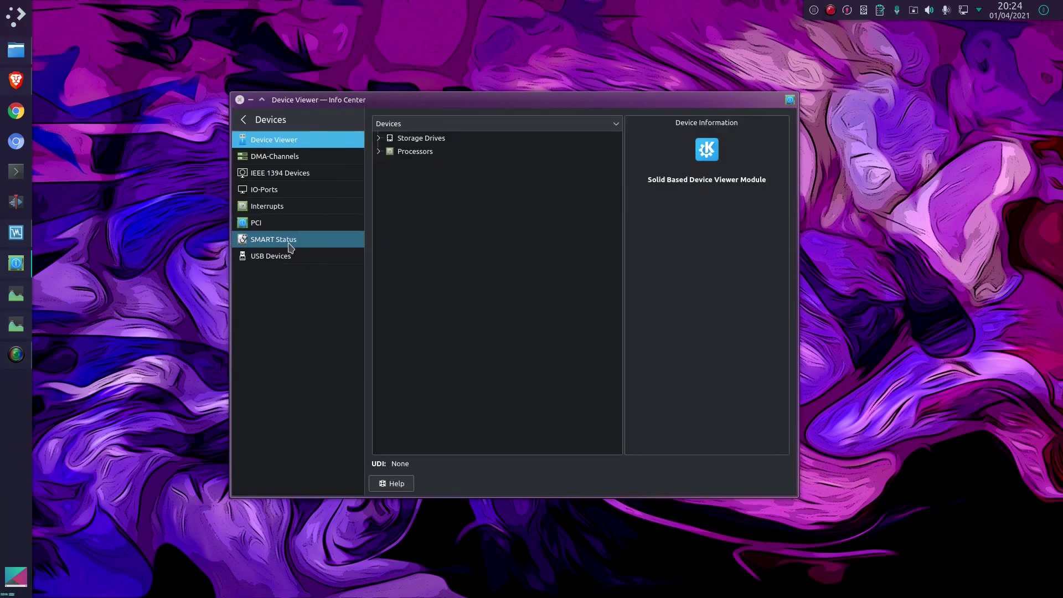
{"action": "left_click", "coordinate": [244, 120]}
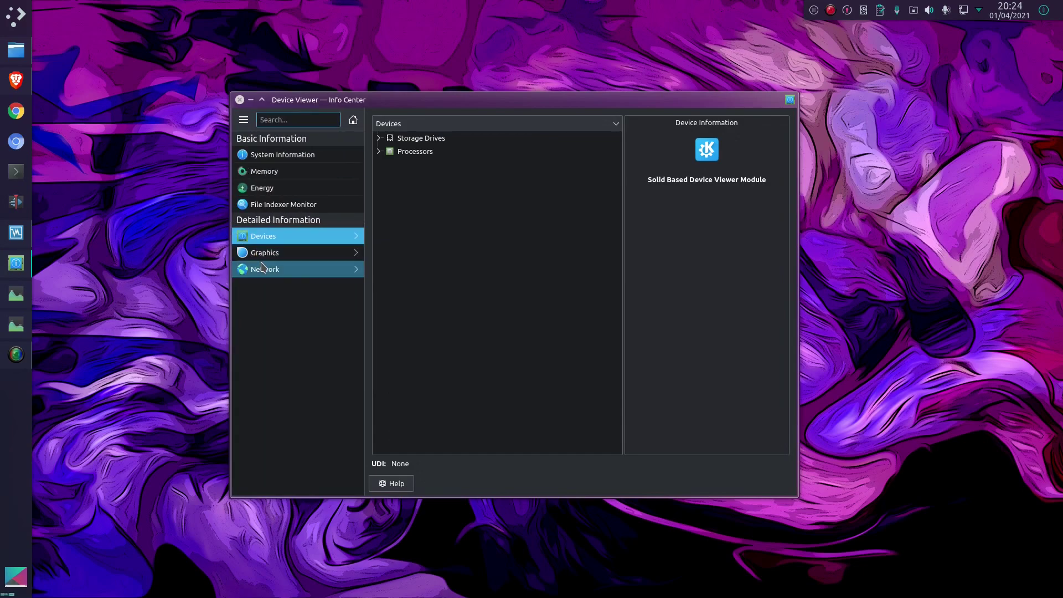
{"action": "left_click", "coordinate": [262, 256]}
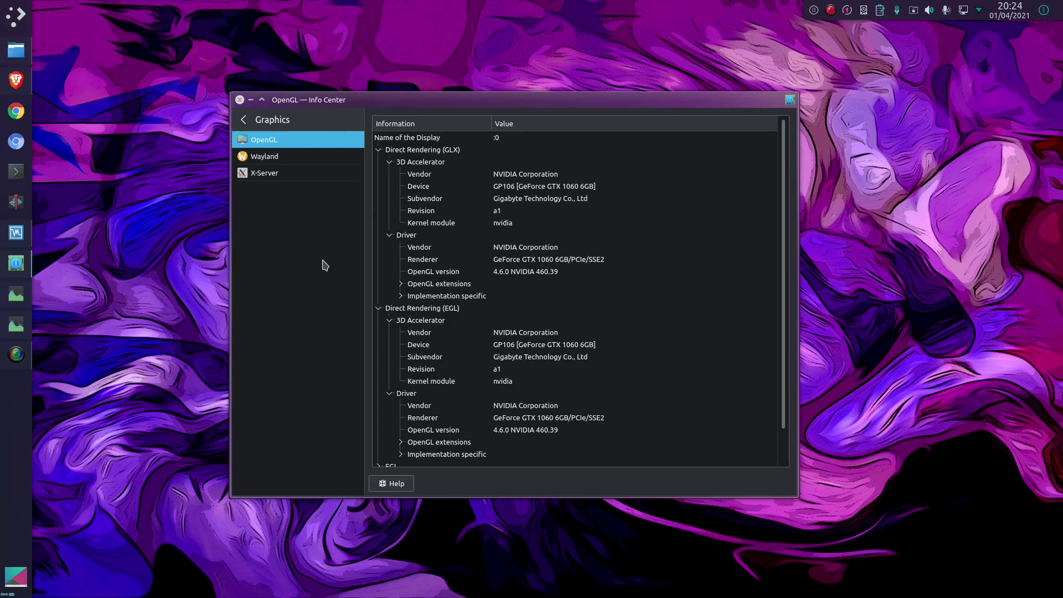
Step: View the System Information summary, then the Memory page showing 31.35 GiB total
{"action": "left_click", "coordinate": [244, 120]}
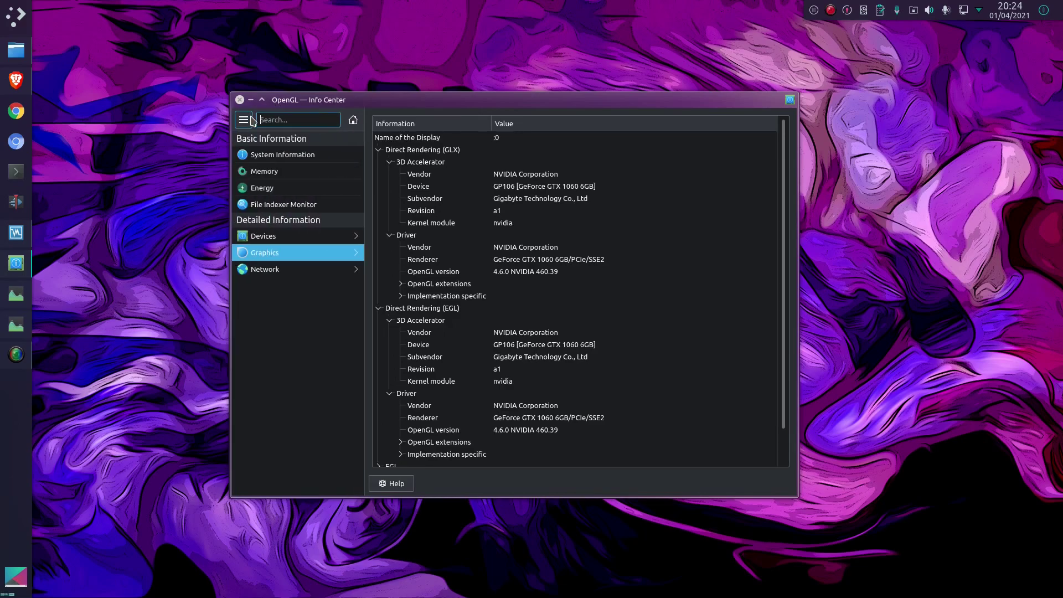
{"action": "left_click", "coordinate": [290, 155]}
{"action": "left_click", "coordinate": [292, 174]}
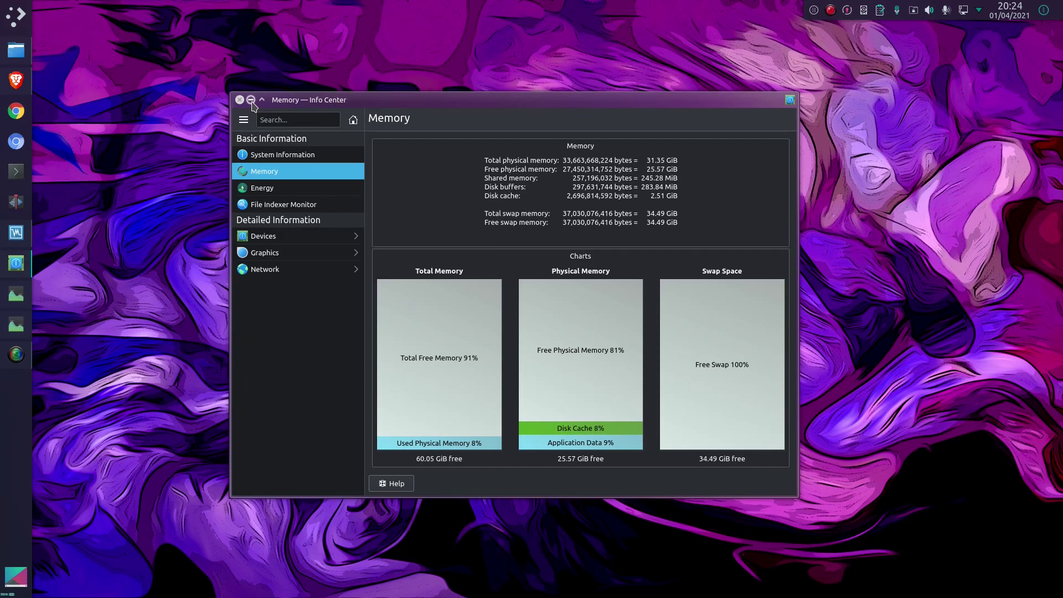
Step: Minimise Info Center, review KSysGuard's System Load history, then close KSysGuard
{"action": "left_click", "coordinate": [251, 101]}
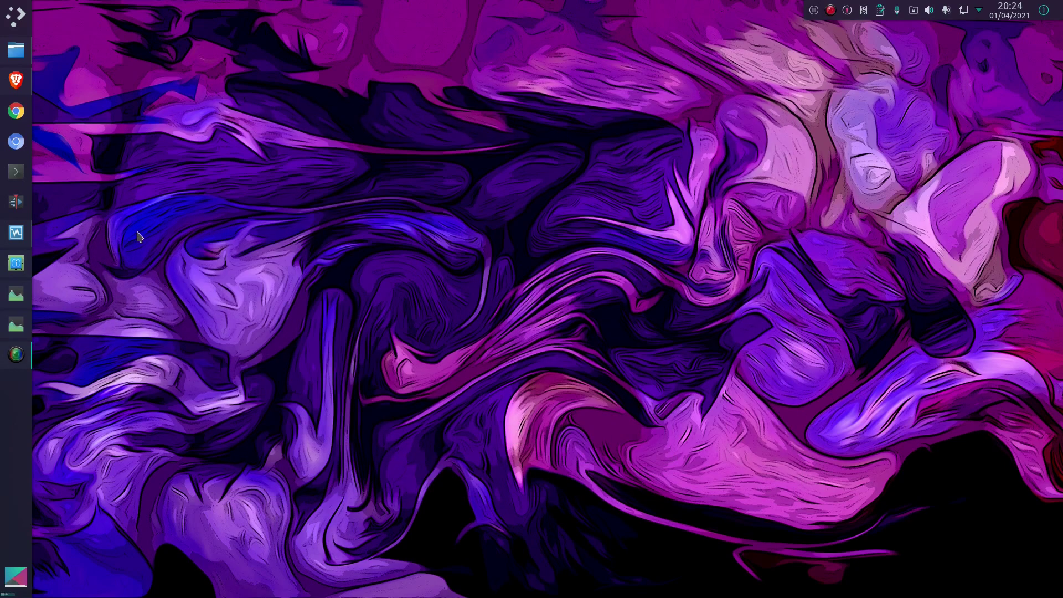
{"action": "left_click", "coordinate": [23, 291]}
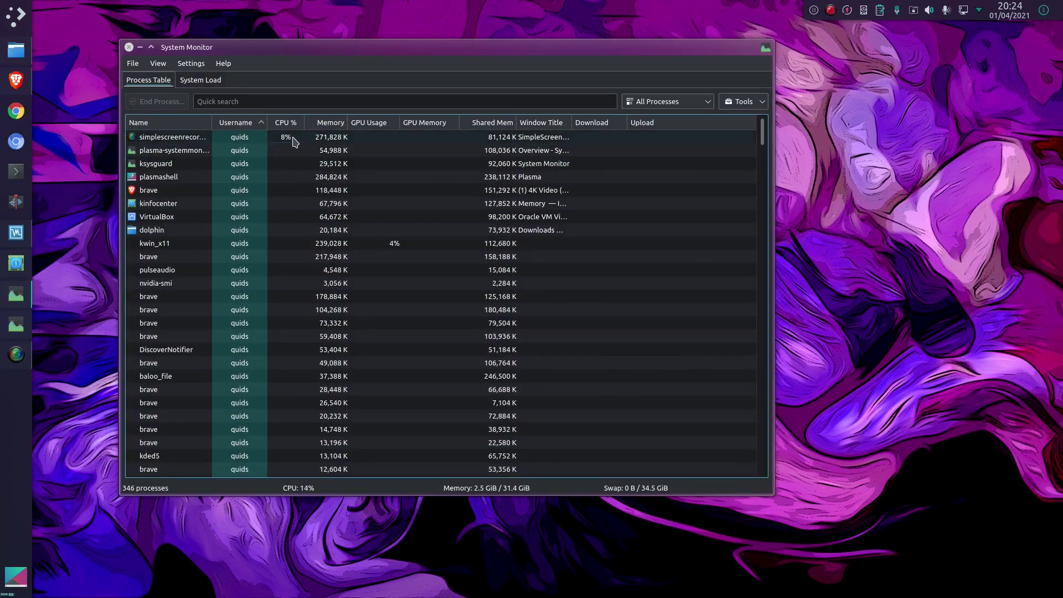
{"action": "mouse_move", "coordinate": [294, 139]}
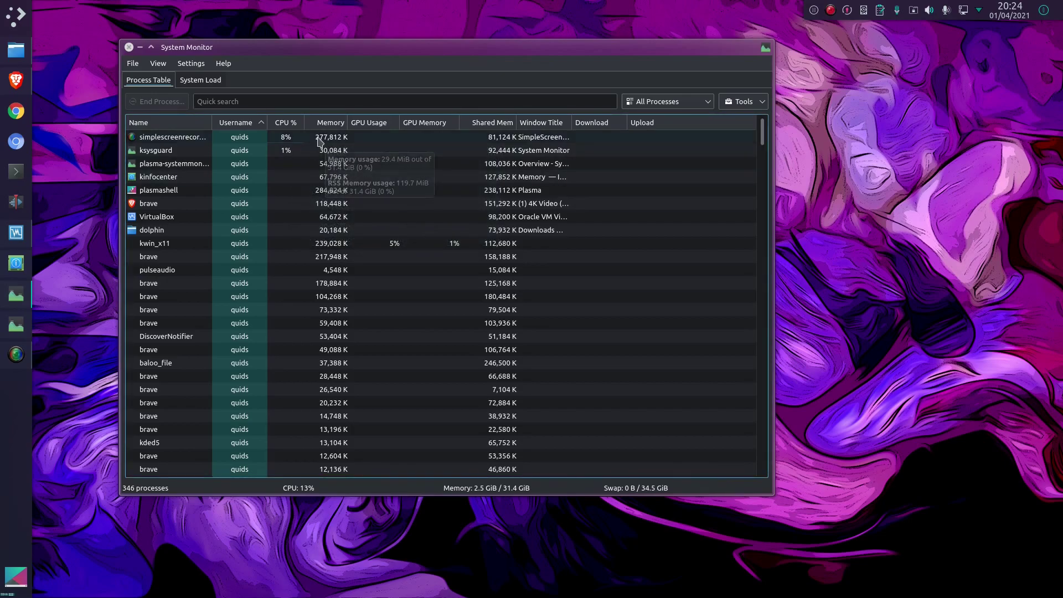
{"action": "mouse_move", "coordinate": [366, 136]}
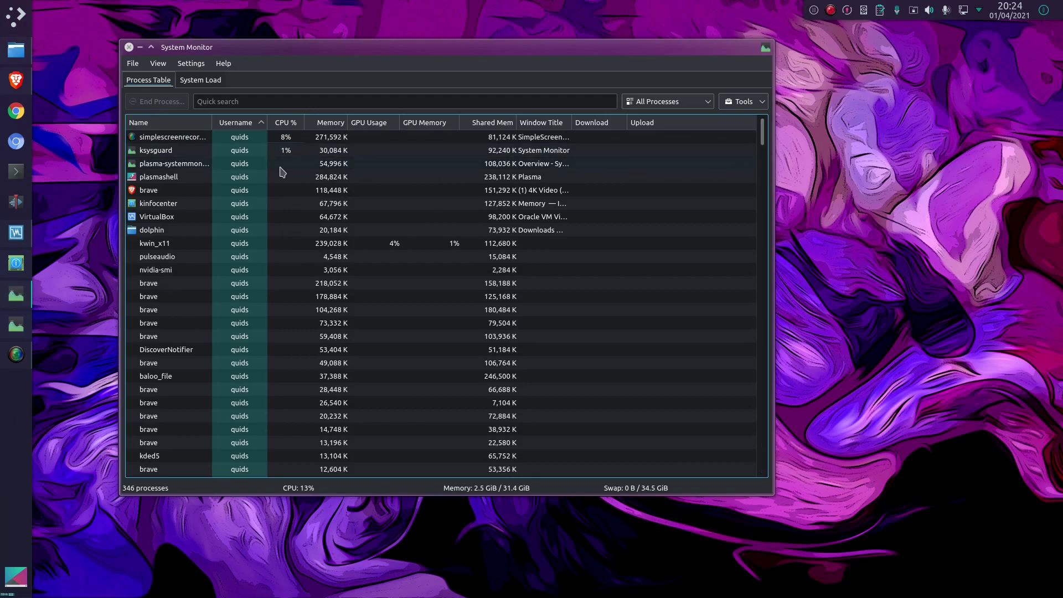
{"action": "left_click", "coordinate": [218, 79]}
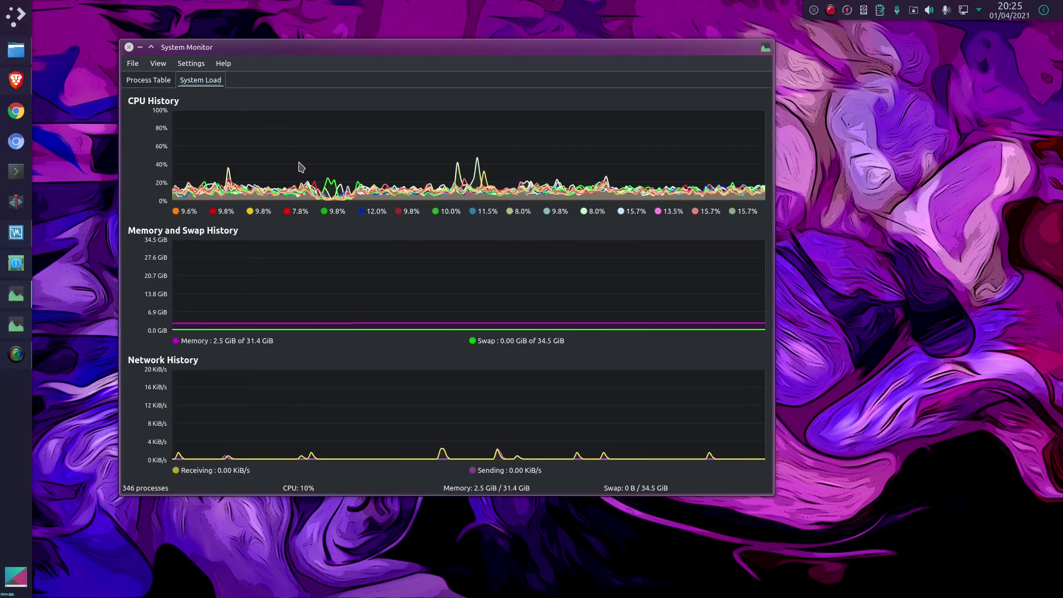
{"action": "left_click", "coordinate": [129, 47]}
Step: Add a System monitor Sensor widget to the desktop
{"action": "right_click", "coordinate": [153, 79]}
{"action": "left_click", "coordinate": [183, 87]}
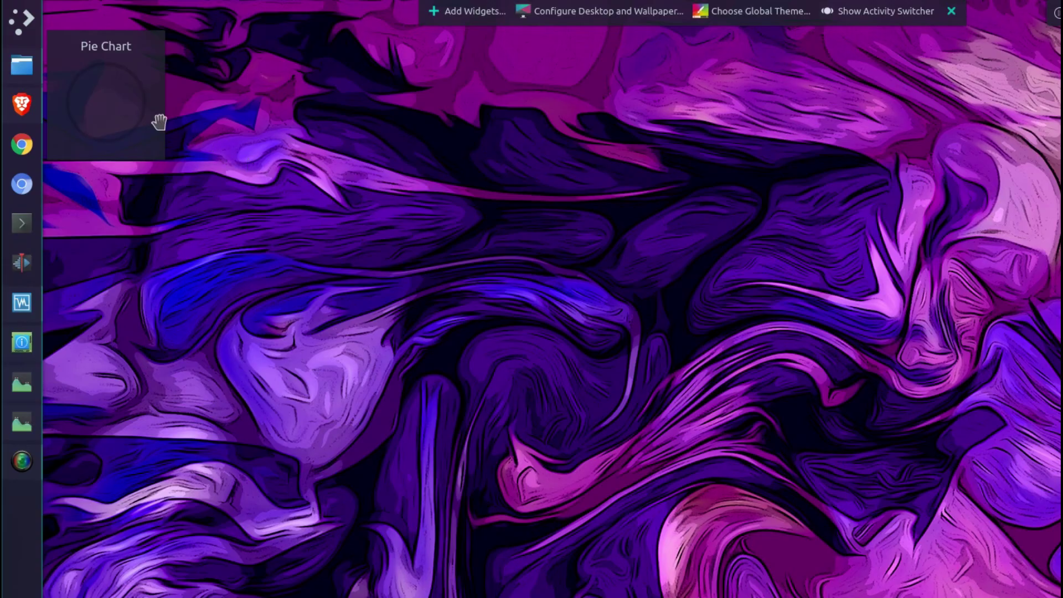
{"action": "mouse_move", "coordinate": [112, 89]}
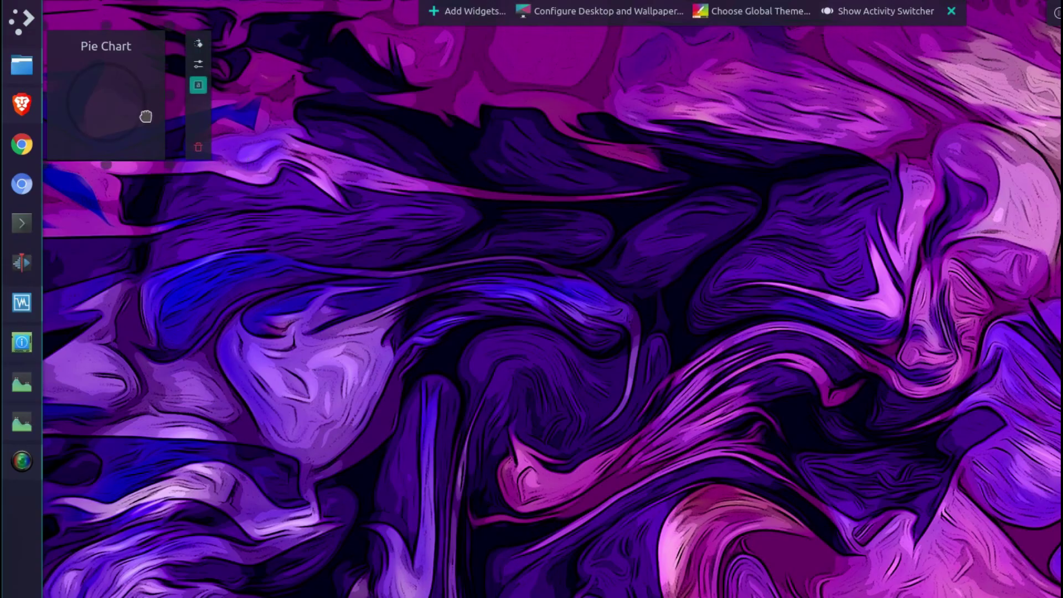
Step: Give the widget the Memory Usage preset in Pie Chart style, apply it, then remove it
{"action": "left_click", "coordinate": [199, 68]}
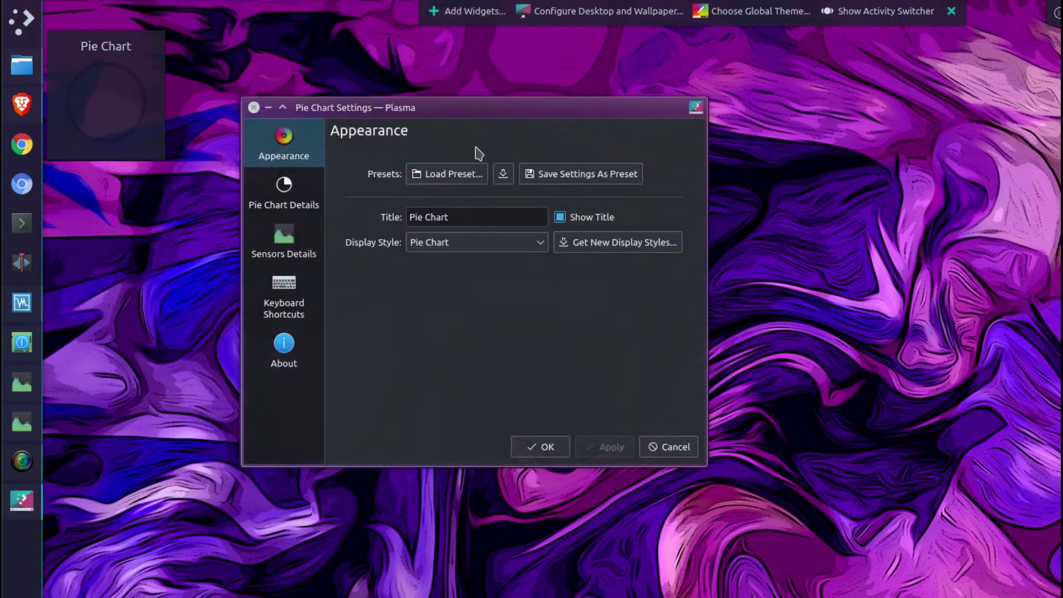
{"action": "left_click", "coordinate": [478, 242]}
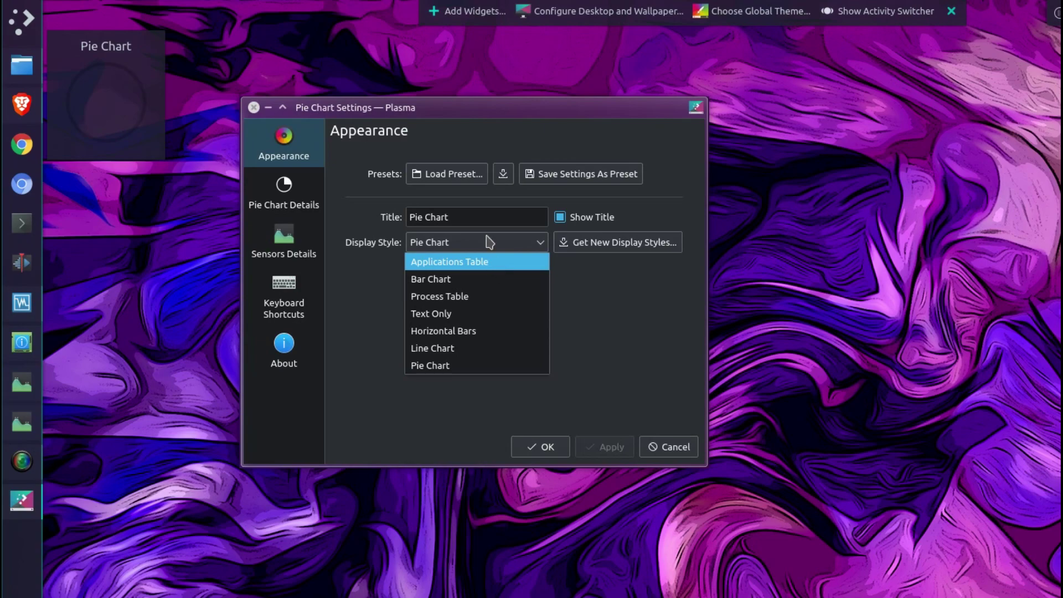
{"action": "left_click", "coordinate": [469, 176]}
{"action": "left_click", "coordinate": [469, 176]}
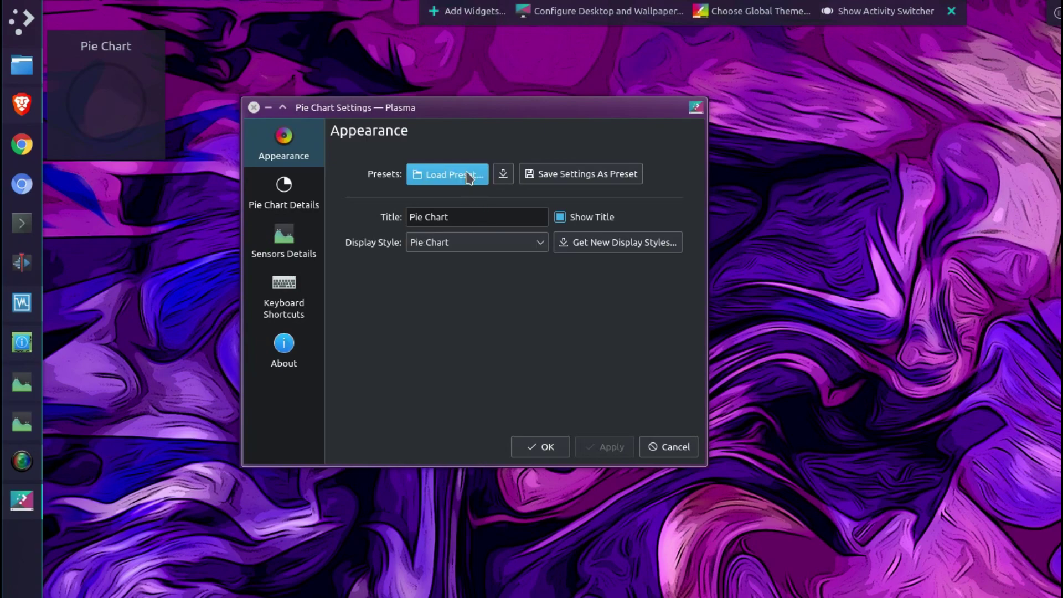
{"action": "left_click", "coordinate": [501, 250]}
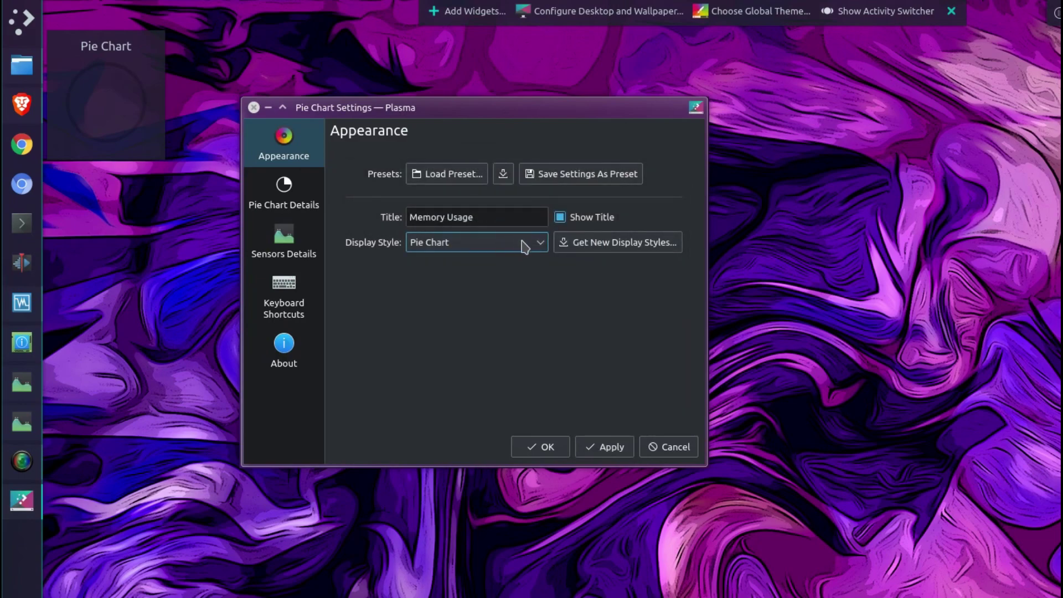
{"action": "left_click", "coordinate": [611, 450]}
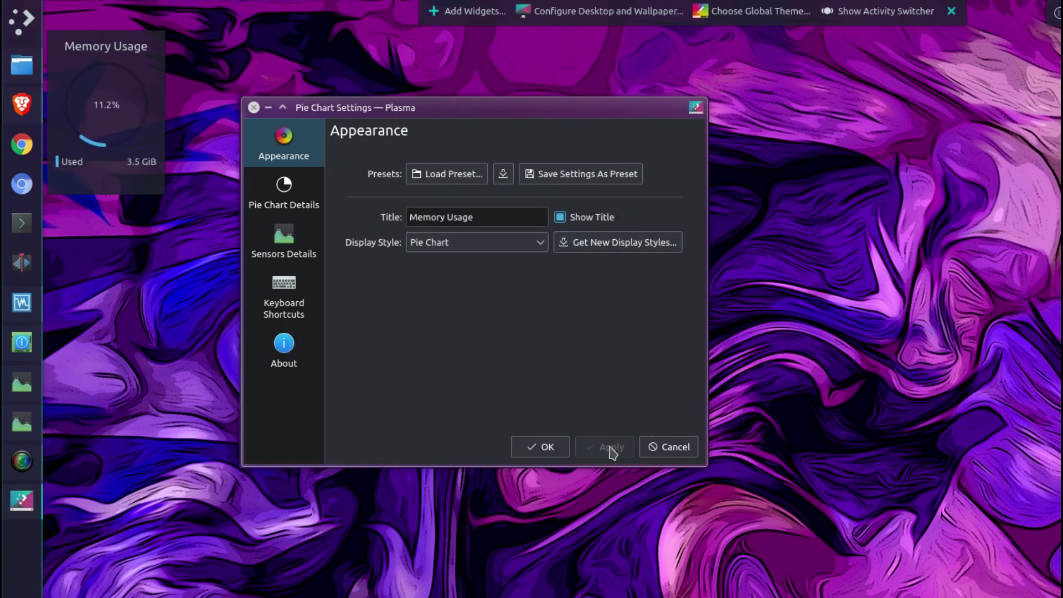
{"action": "left_click", "coordinate": [542, 449]}
{"action": "mouse_move", "coordinate": [105, 191]}
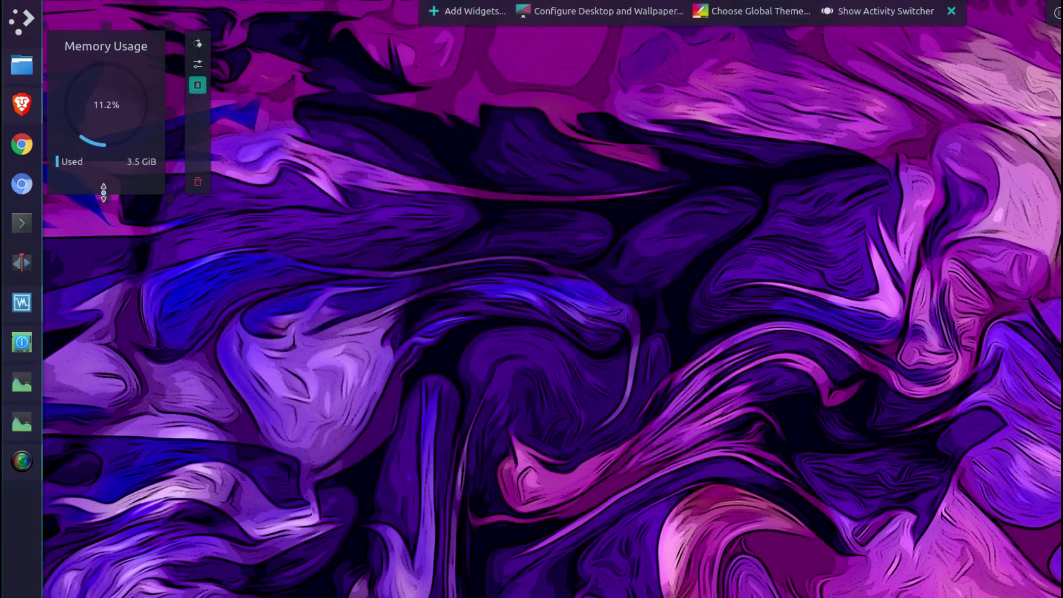
{"action": "left_click", "coordinate": [198, 185]}
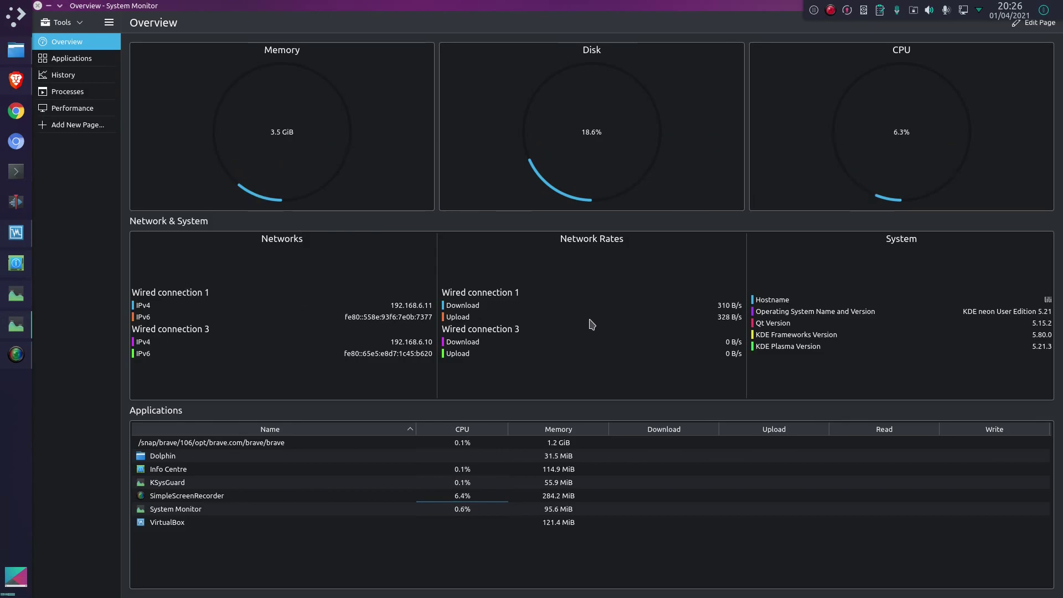
Step: Open the History page with CPU per-core, memory and network graphs
{"action": "left_click", "coordinate": [63, 75]}
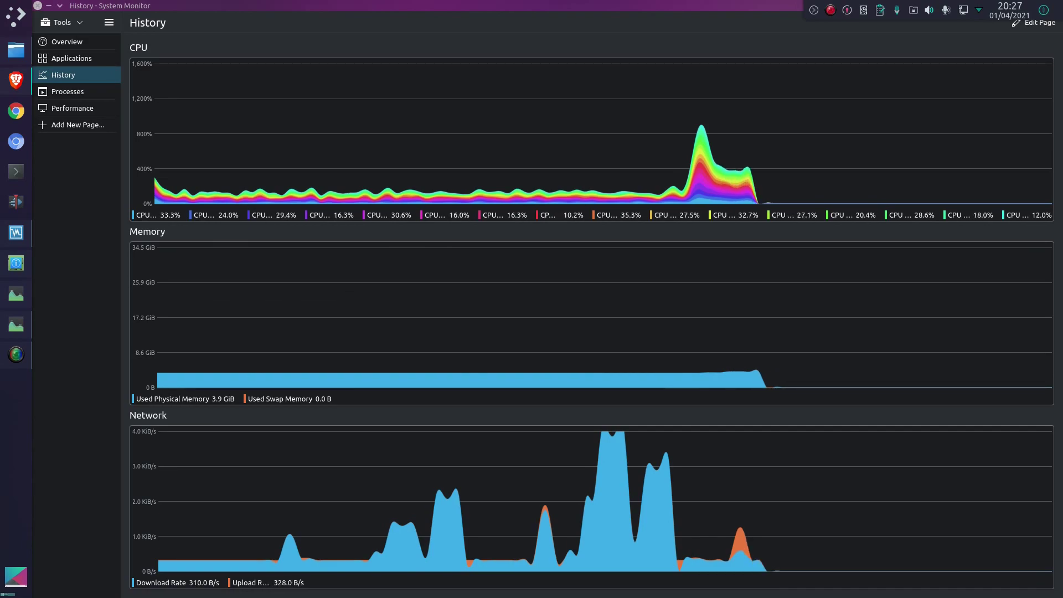
Step: View Applications, then Performance's temperature and disk graphs, returning to Applications with Ctrl+2
{"action": "key", "text": "alt+Tab"}
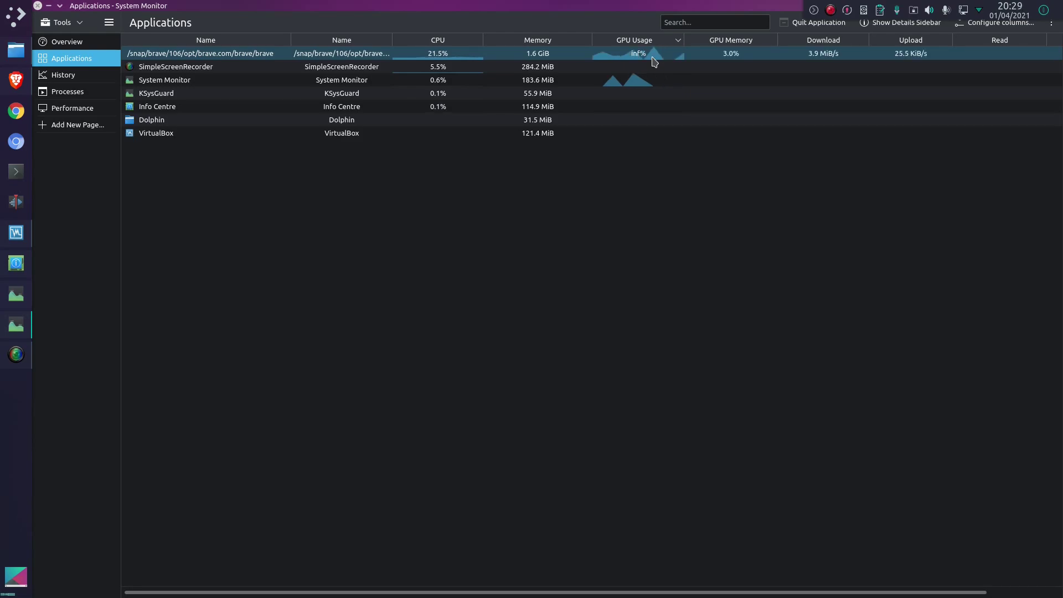
{"action": "left_click", "coordinate": [97, 109]}
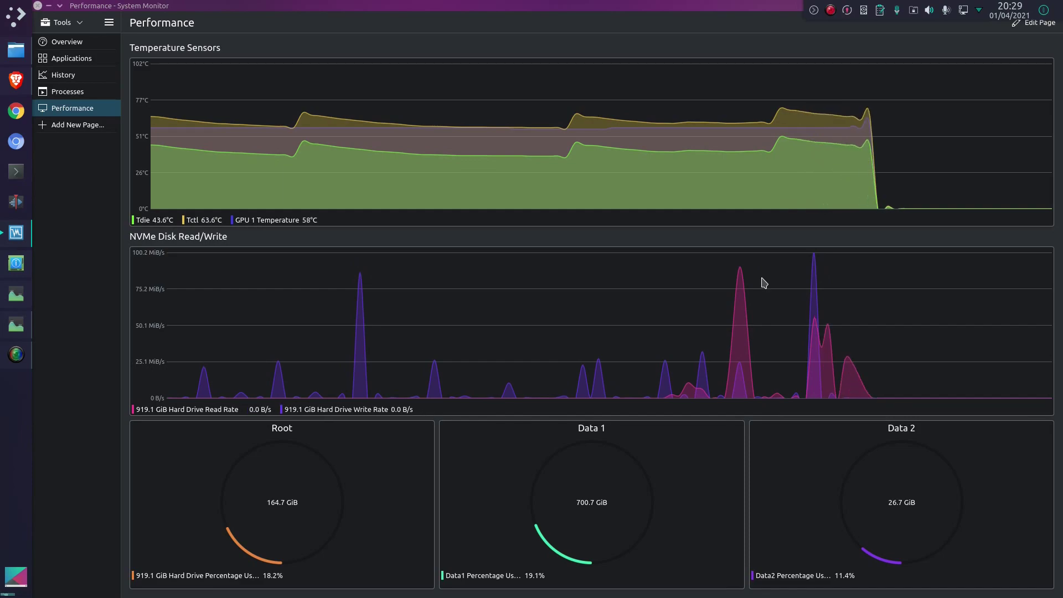
{"action": "key", "text": "ctrl+2"}
Step: Adjust the Applications table columns, keeping GPU Usage as a scaled line chart, and confirm
{"action": "left_click", "coordinate": [1011, 23]}
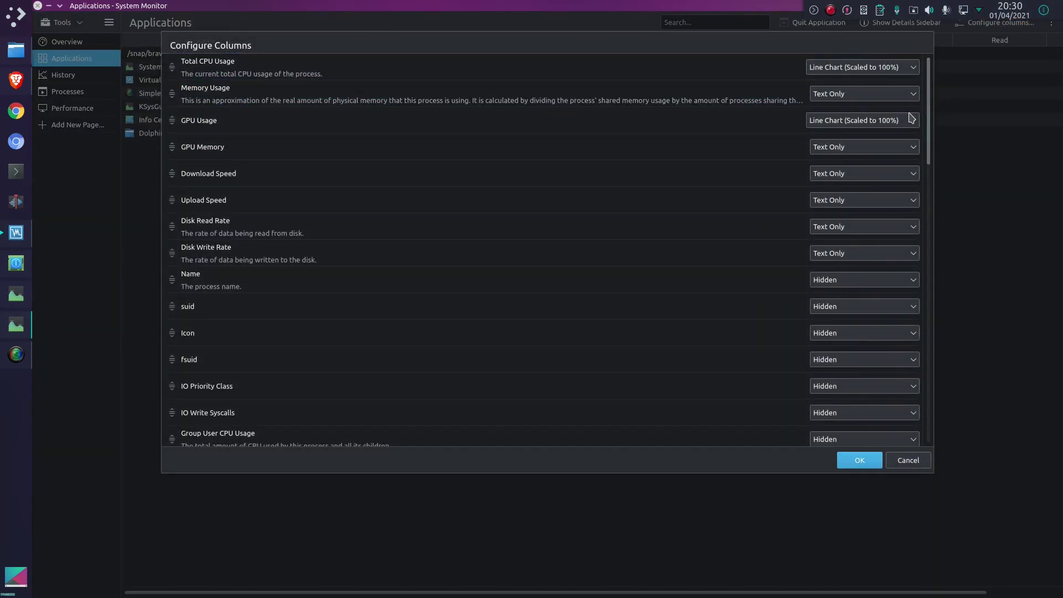
{"action": "left_click", "coordinate": [888, 120]}
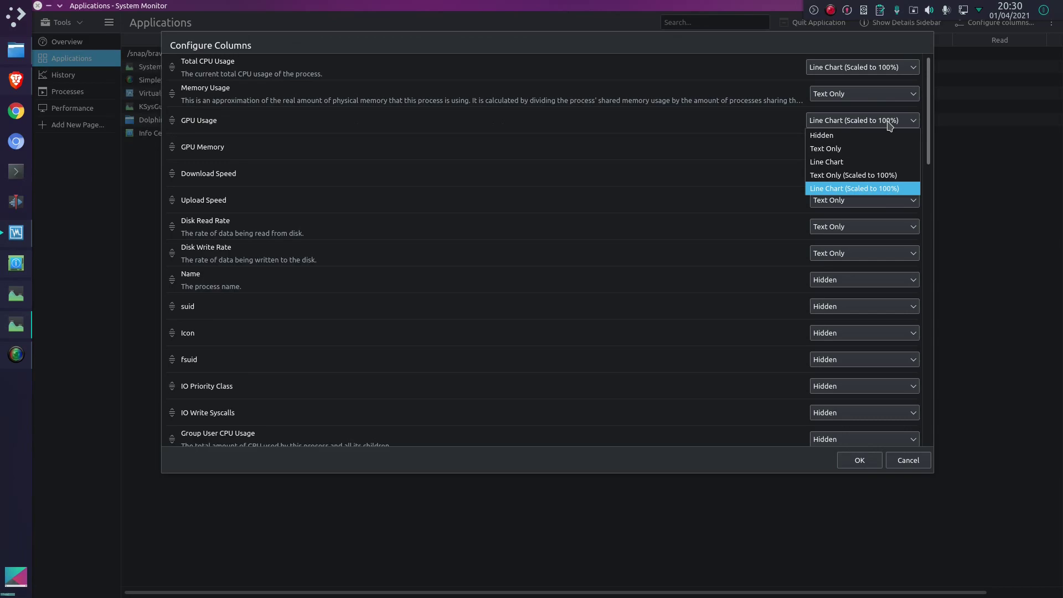
{"action": "left_click", "coordinate": [161, 91]}
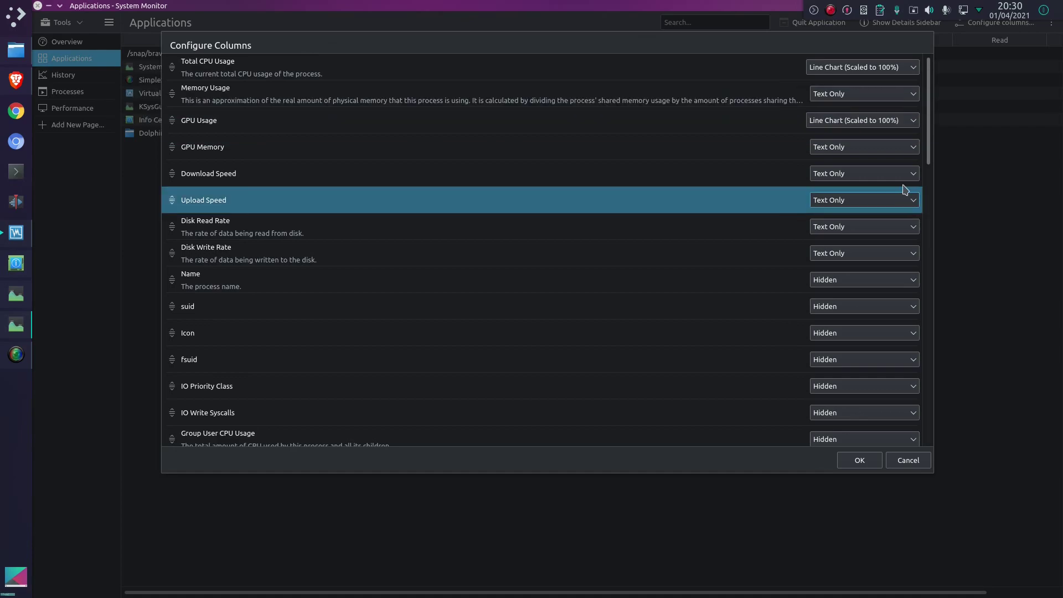
{"action": "left_click_drag", "start_coordinate": [929, 161], "coordinate": [929, 165]}
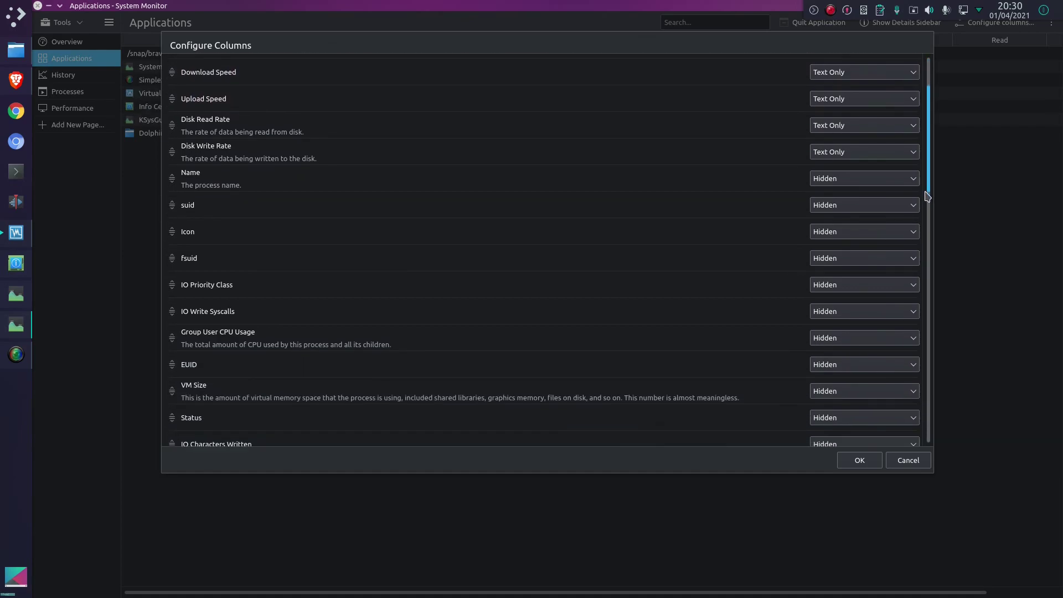
{"action": "left_click_drag", "start_coordinate": [926, 193], "coordinate": [929, 242]}
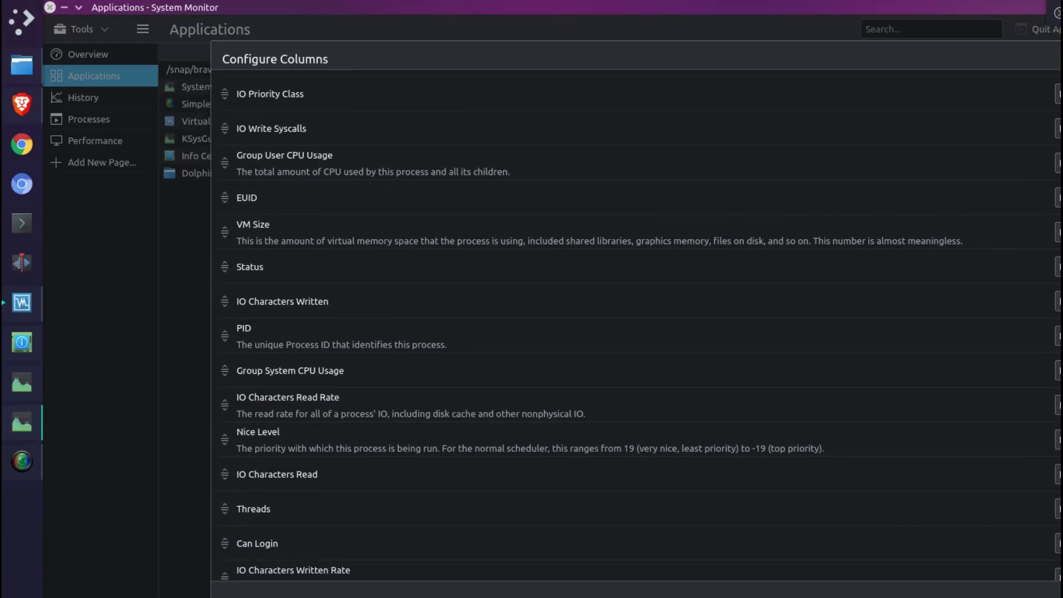
{"action": "scroll", "coordinate": [635, 325], "scroll_direction": "down", "scroll_amount": 5}
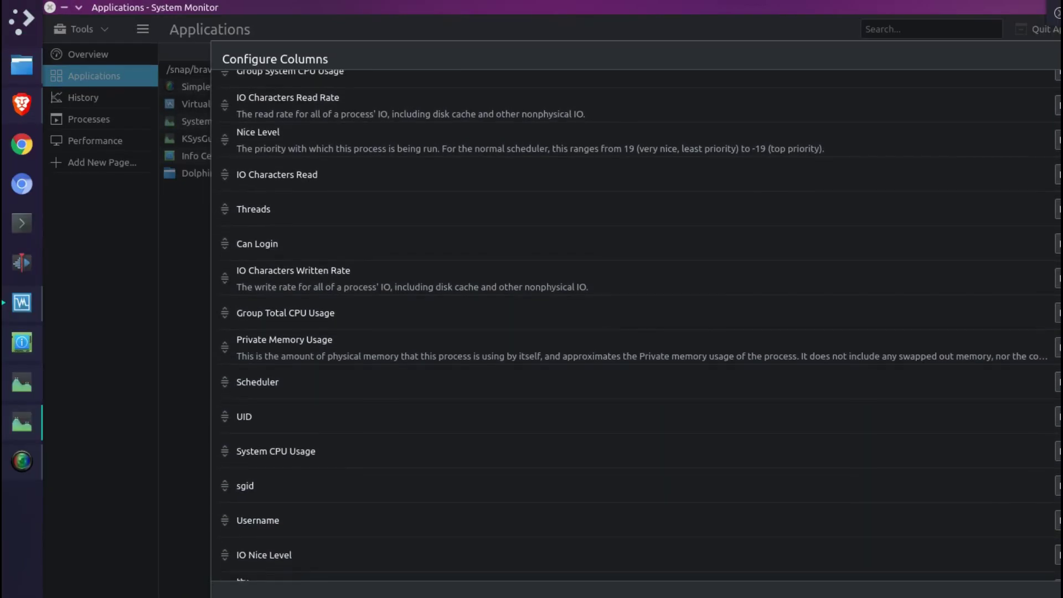
{"action": "scroll", "coordinate": [636, 325], "scroll_direction": "down", "scroll_amount": 10}
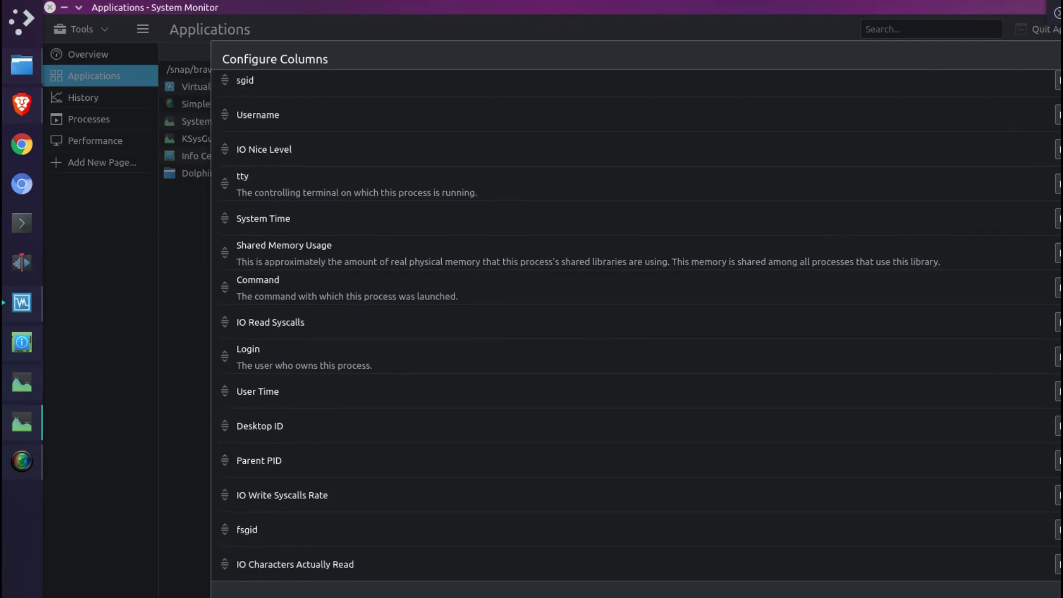
{"action": "scroll", "coordinate": [636, 324], "scroll_direction": "down", "scroll_amount": 5}
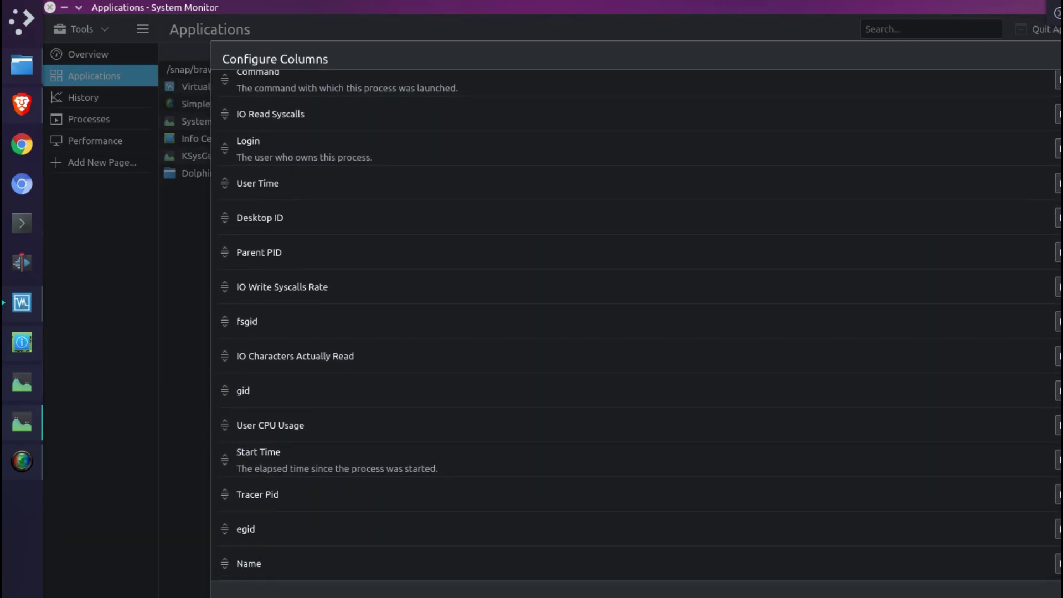
{"action": "key", "text": "Return"}
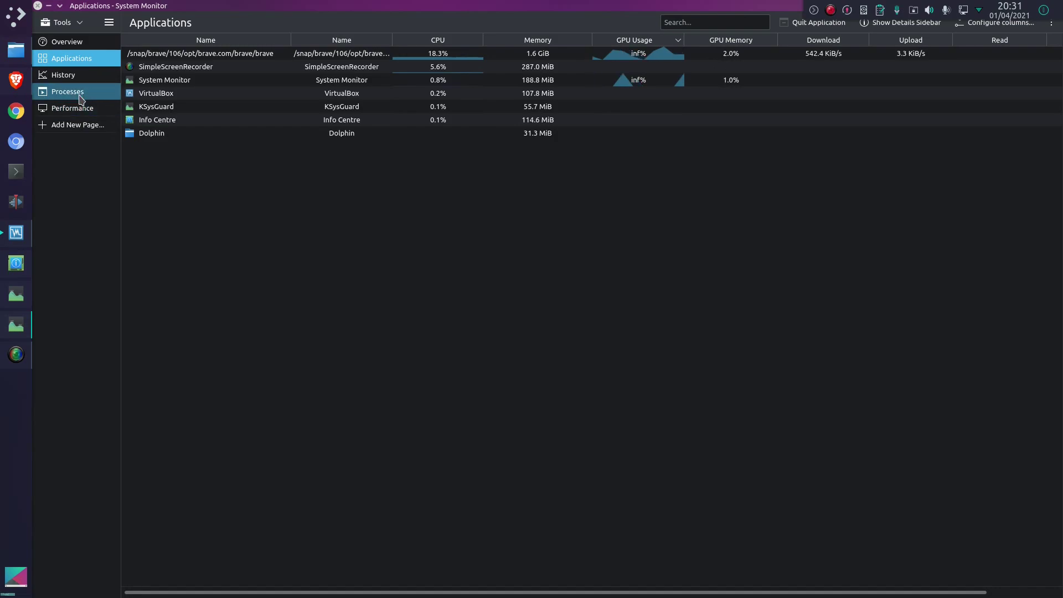
Step: Filter Processes by All, System, then Own Processes, and open plasmashell's context menu
{"action": "left_click", "coordinate": [81, 97]}
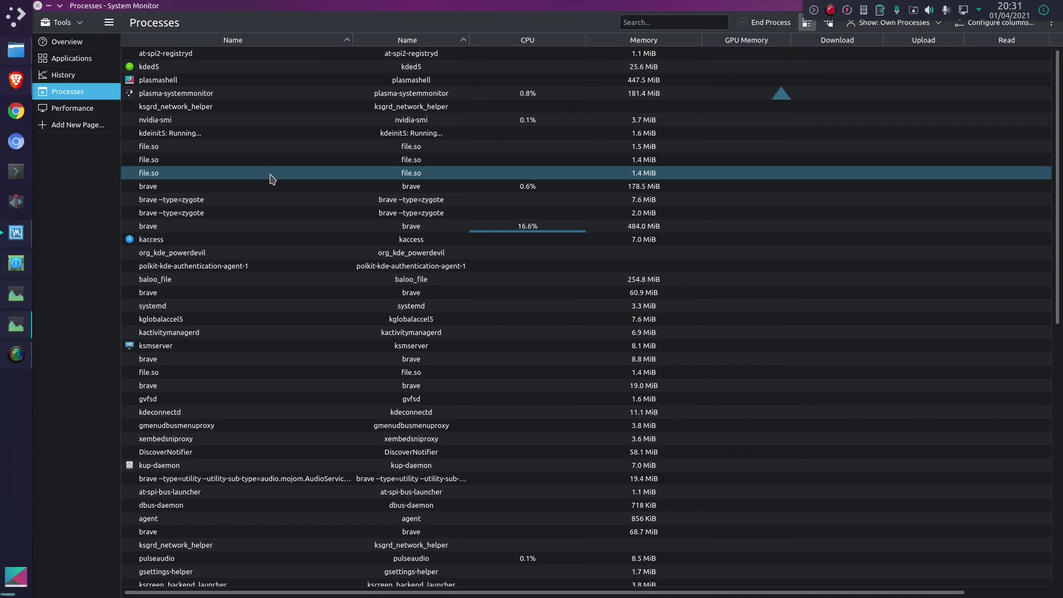
{"action": "left_click", "coordinate": [905, 23]}
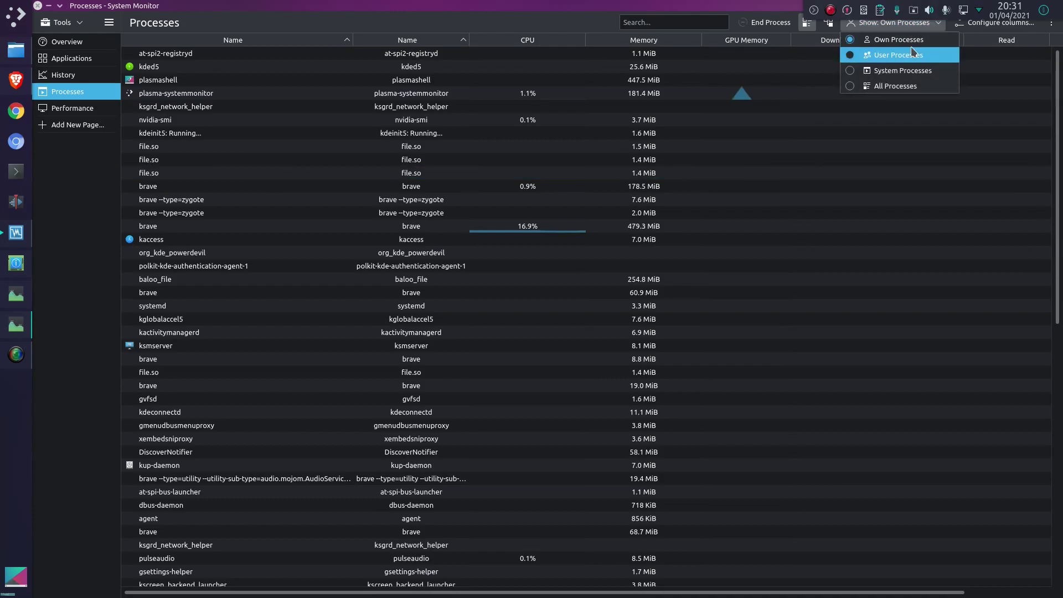
{"action": "left_click", "coordinate": [893, 86]}
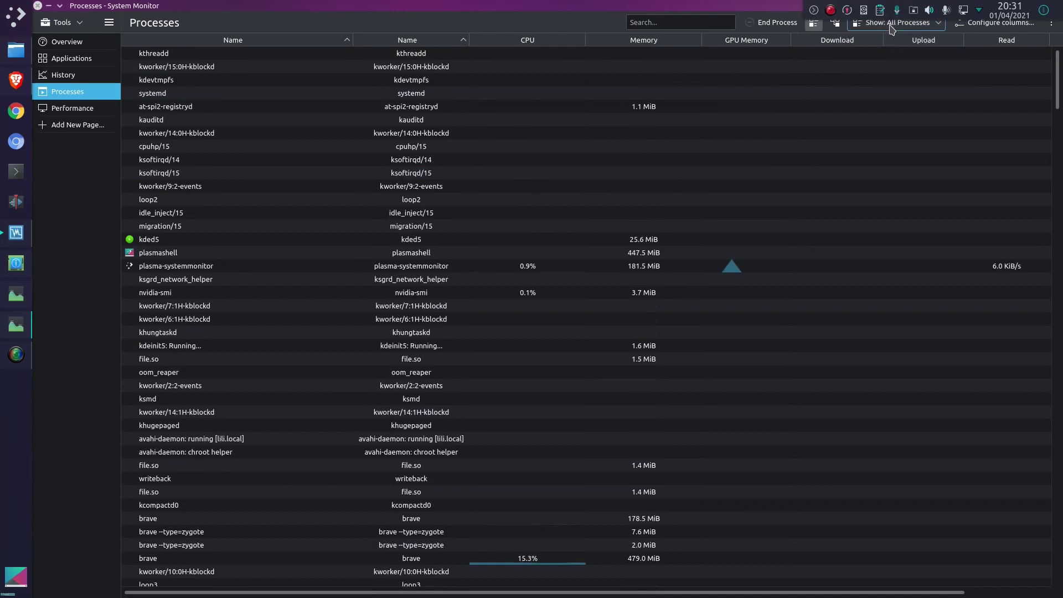
{"action": "left_click", "coordinate": [896, 23]}
{"action": "left_click", "coordinate": [892, 70]}
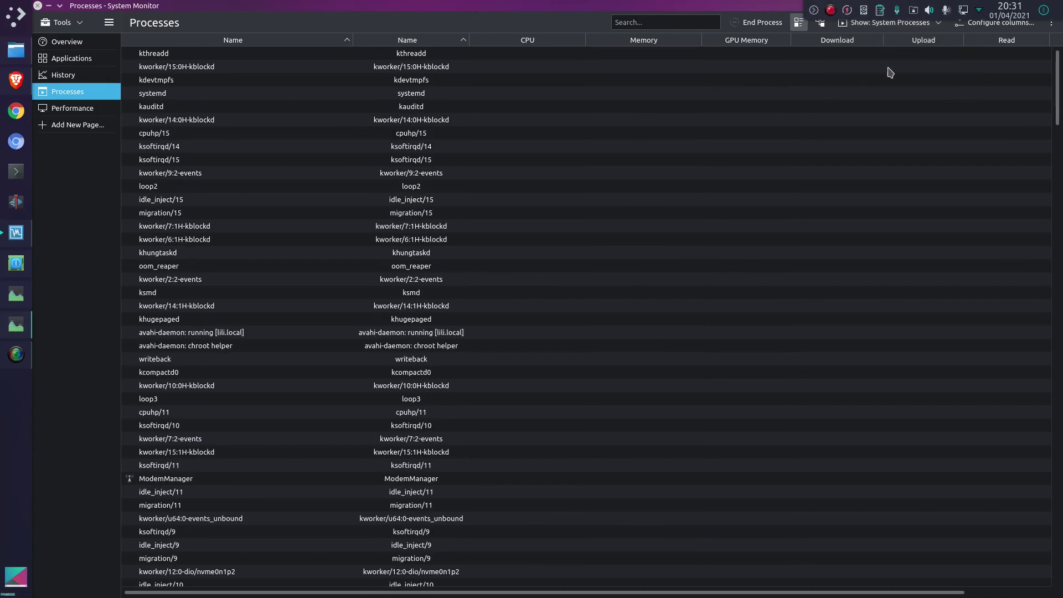
{"action": "left_click", "coordinate": [892, 23]}
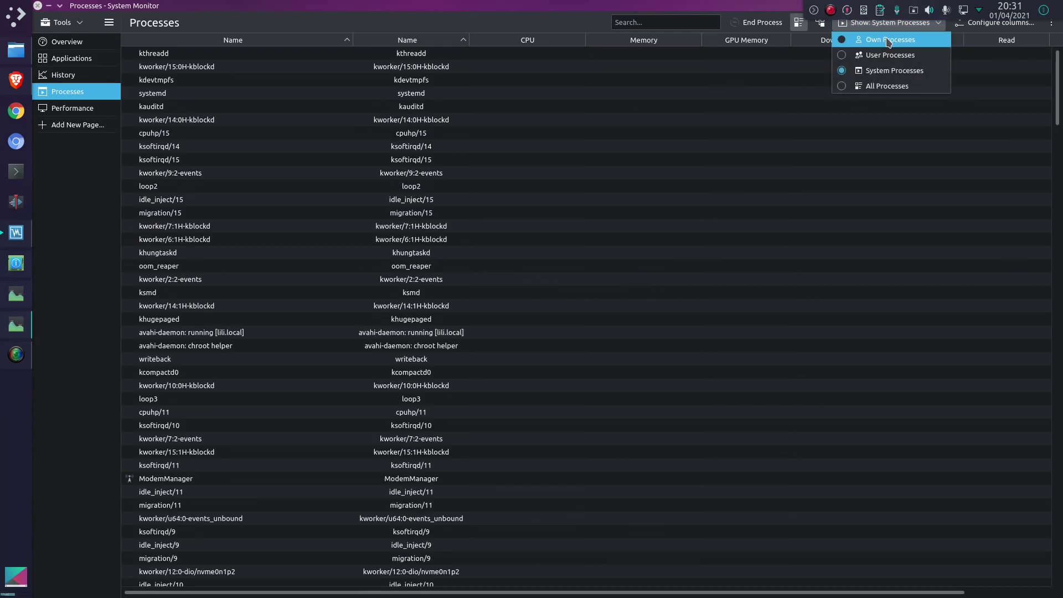
{"action": "left_click", "coordinate": [886, 40]}
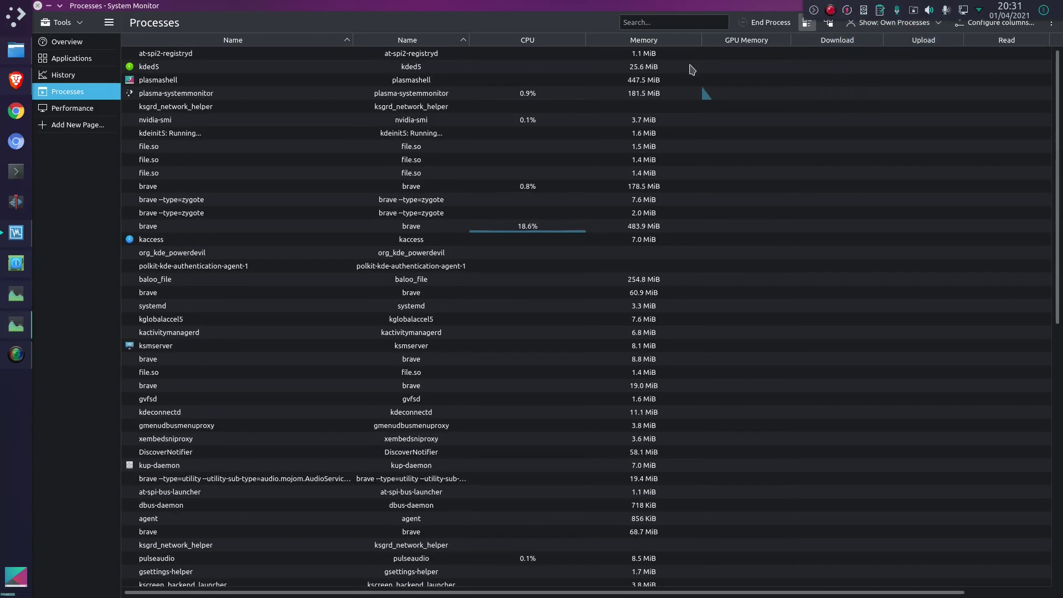
{"action": "right_click", "coordinate": [168, 80]}
{"action": "mouse_move", "coordinate": [207, 88]}
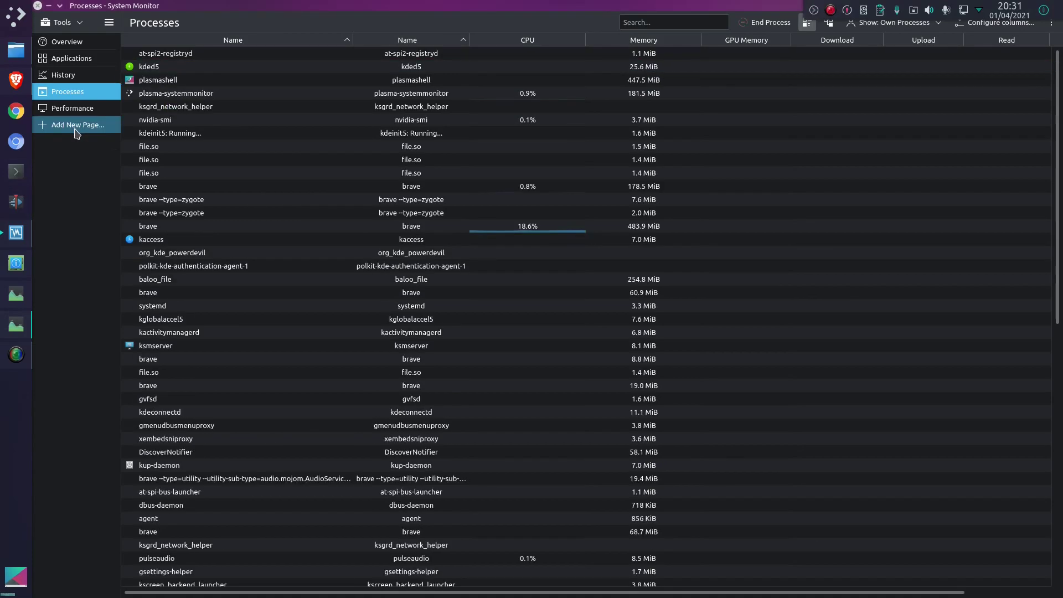
Step: Add a new custom page with the default name New Page
{"action": "left_click", "coordinate": [76, 130]}
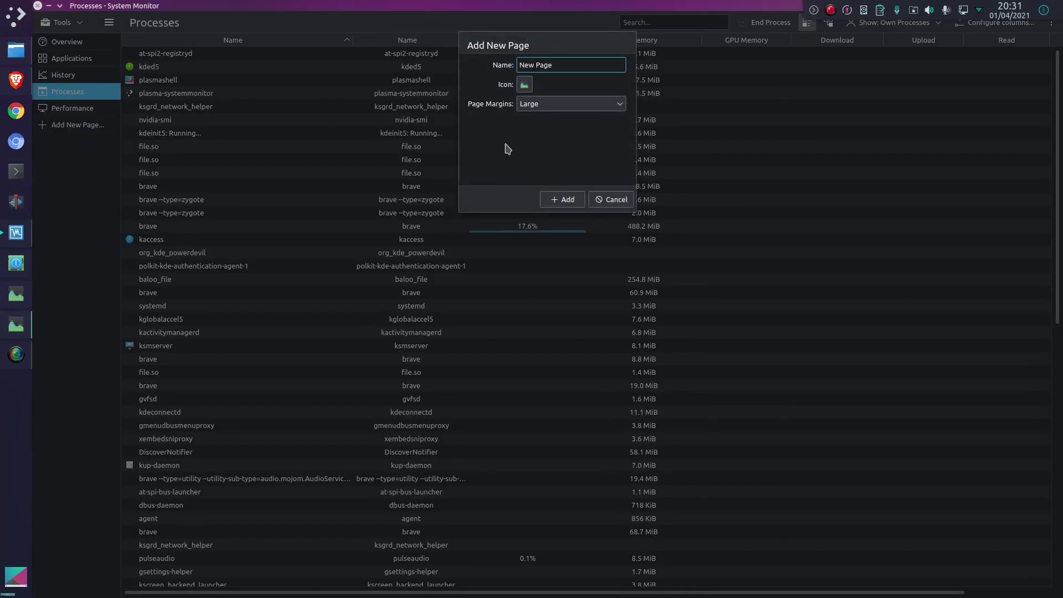
{"action": "left_click", "coordinate": [560, 200]}
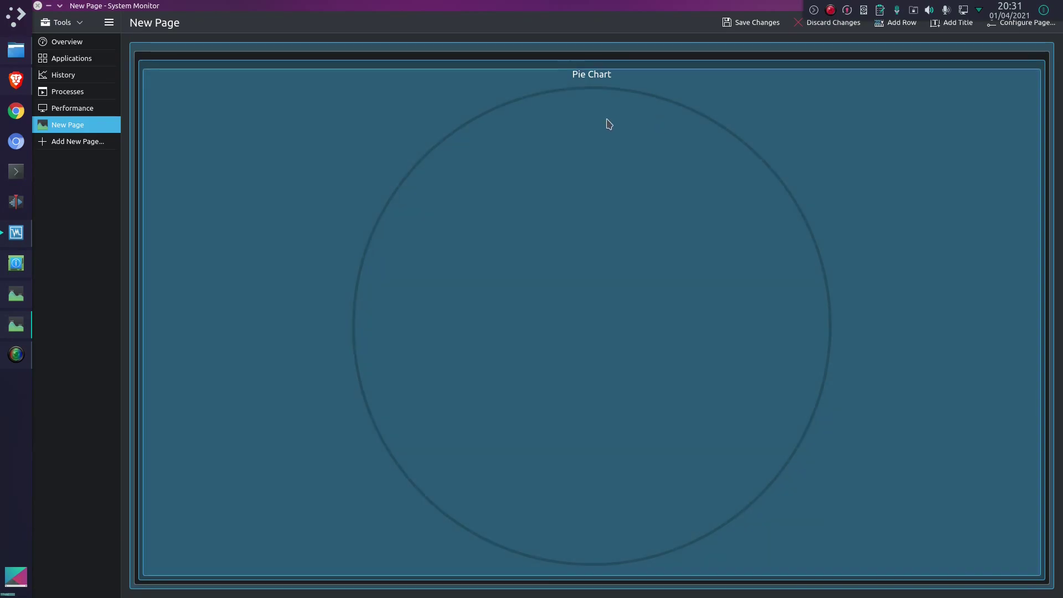
Step: Switch the page's pie chart to the Bar Chart display style
{"action": "left_click", "coordinate": [609, 122]}
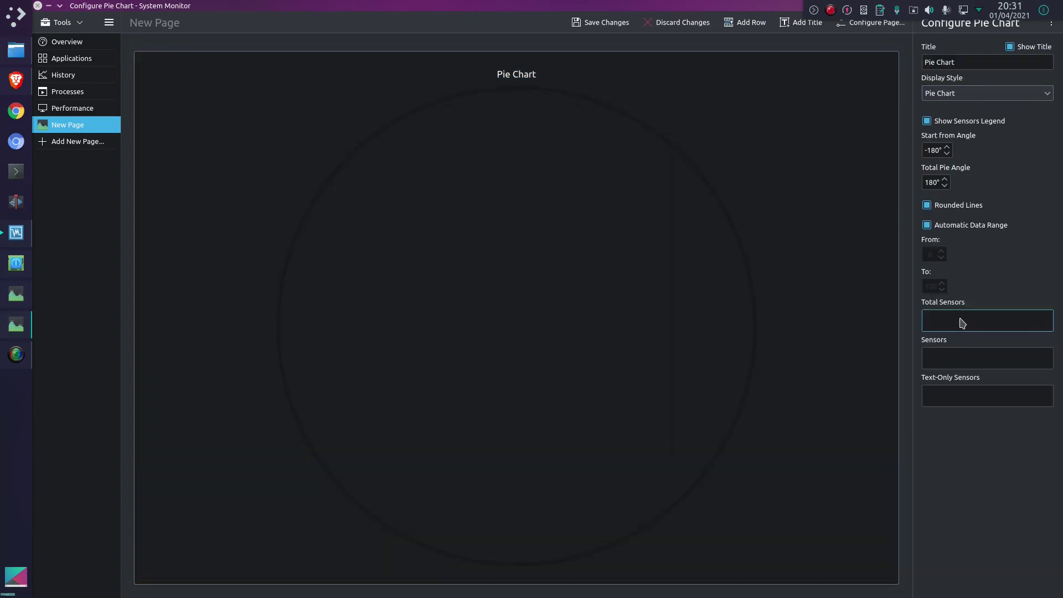
{"action": "left_click", "coordinate": [962, 320]}
{"action": "left_click", "coordinate": [980, 298]}
{"action": "left_click", "coordinate": [953, 358]}
{"action": "left_click", "coordinate": [981, 98]}
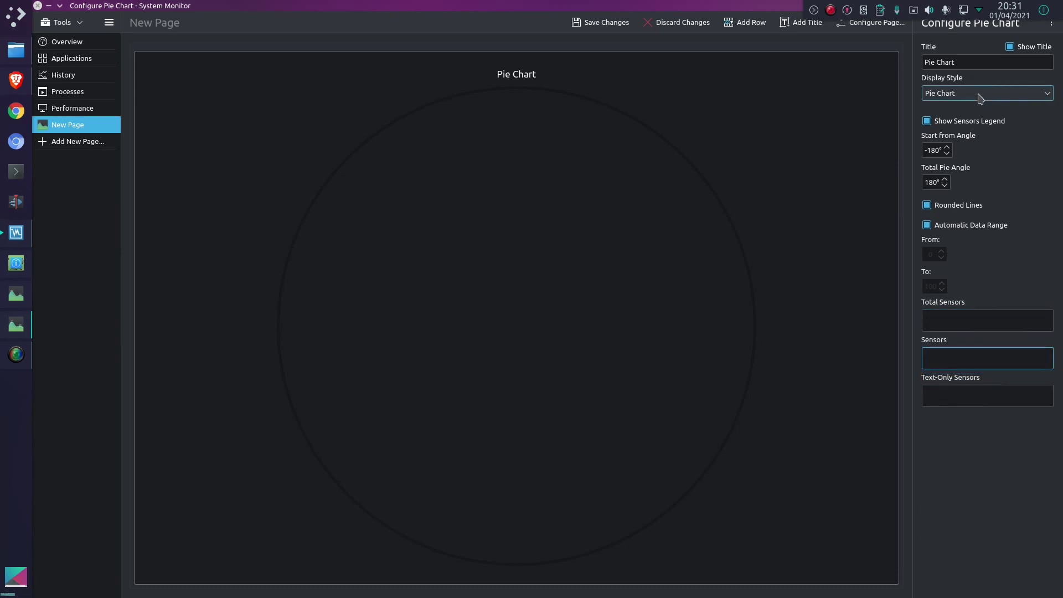
{"action": "left_click", "coordinate": [980, 95]}
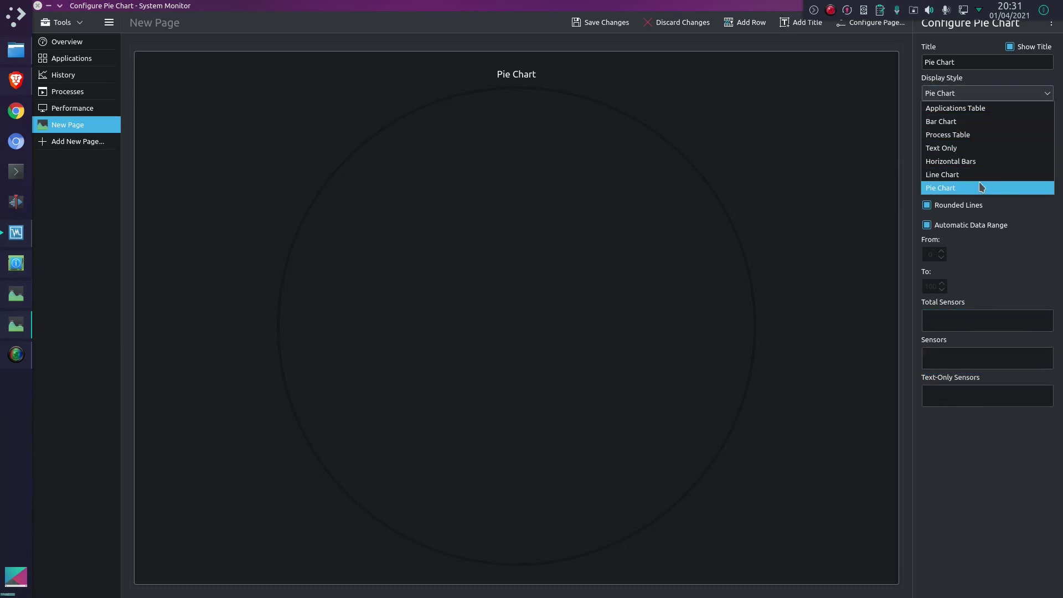
{"action": "left_click", "coordinate": [975, 121]}
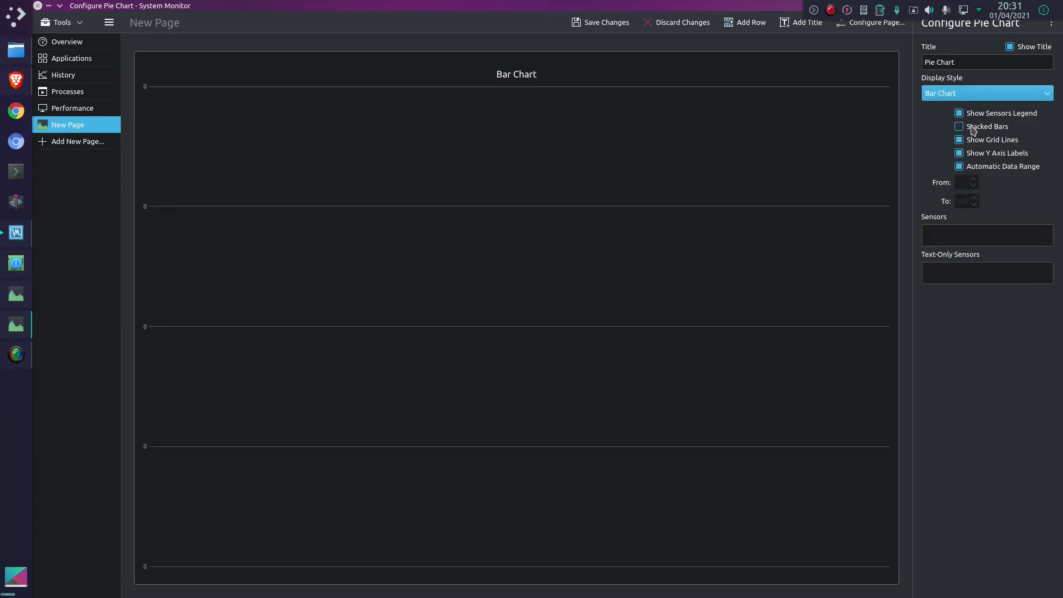
Step: Plot System > Uptime > System uptime in the bar chart, removing a stray Power sensor
{"action": "left_click", "coordinate": [973, 243]}
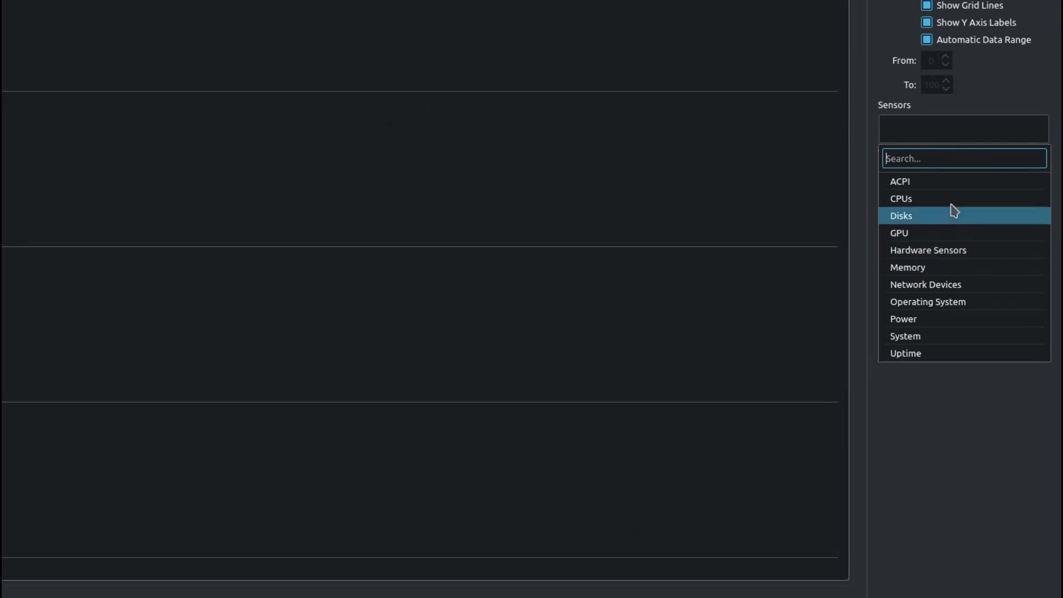
{"action": "left_click", "coordinate": [936, 198]}
{"action": "left_click", "coordinate": [897, 164]}
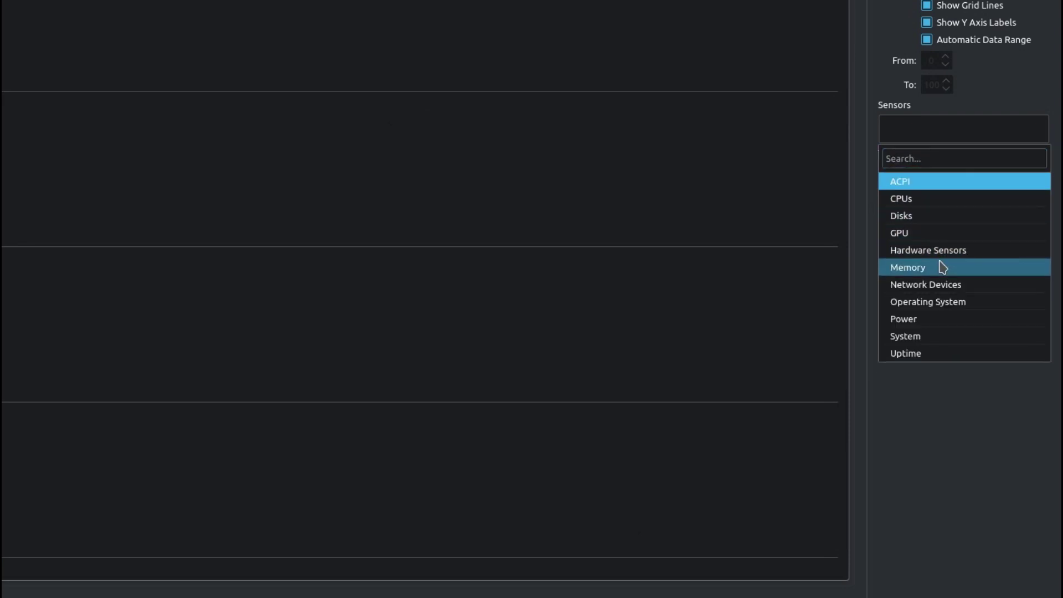
{"action": "left_click_drag", "start_coordinate": [941, 319], "coordinate": [937, 136]}
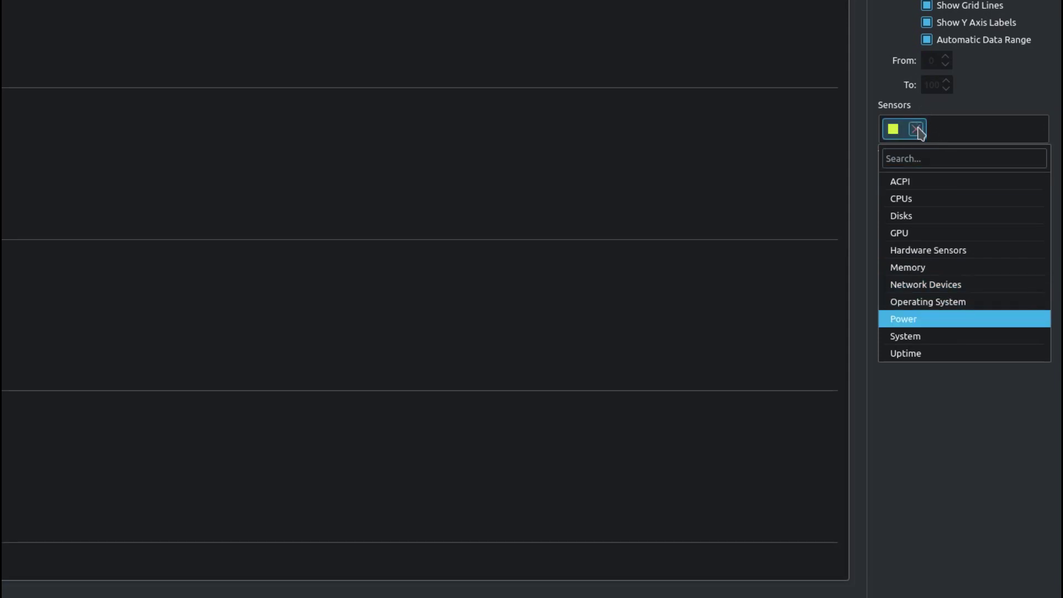
{"action": "left_click", "coordinate": [917, 133]}
{"action": "left_click", "coordinate": [917, 133]}
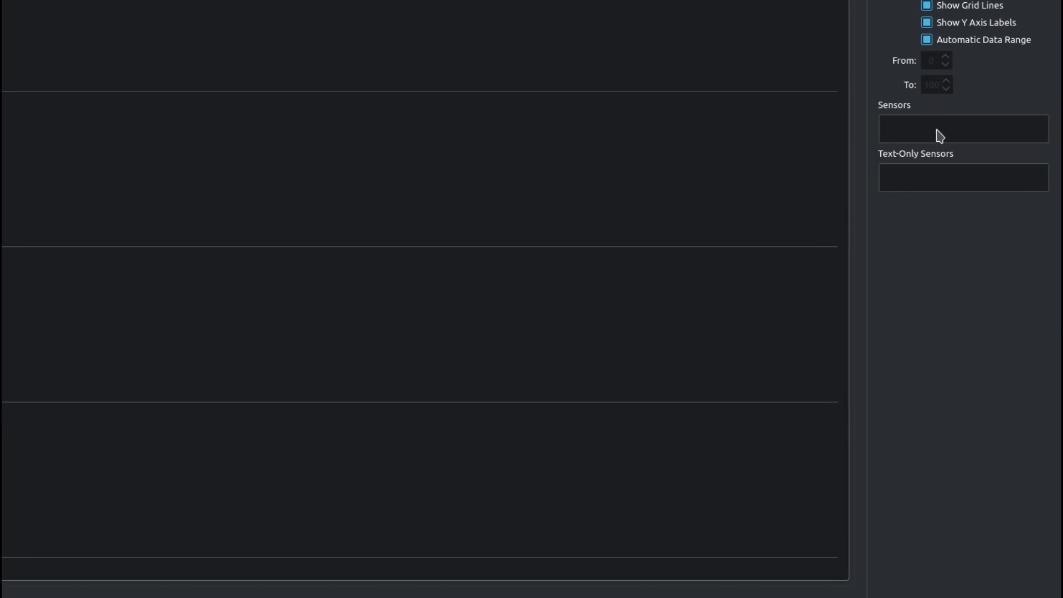
{"action": "left_click", "coordinate": [938, 135]}
{"action": "left_click", "coordinate": [917, 336]}
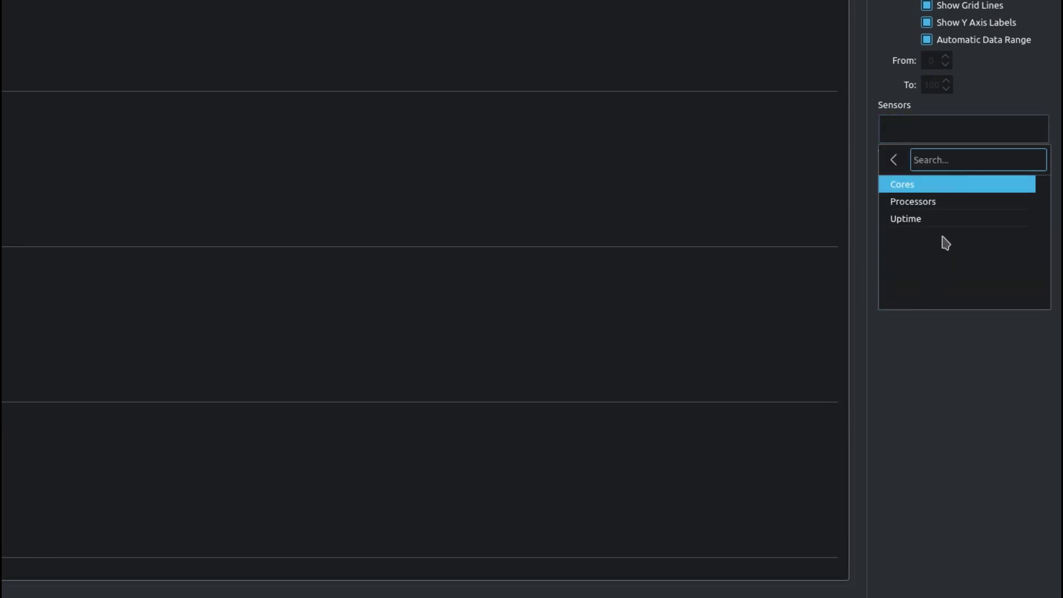
{"action": "left_click", "coordinate": [924, 218]}
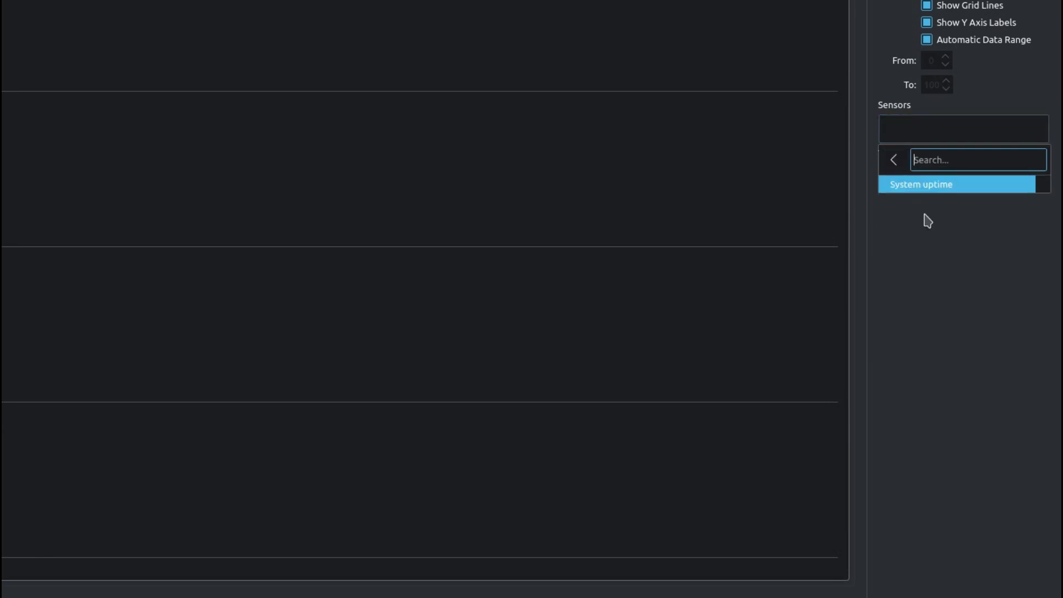
{"action": "left_click", "coordinate": [951, 191]}
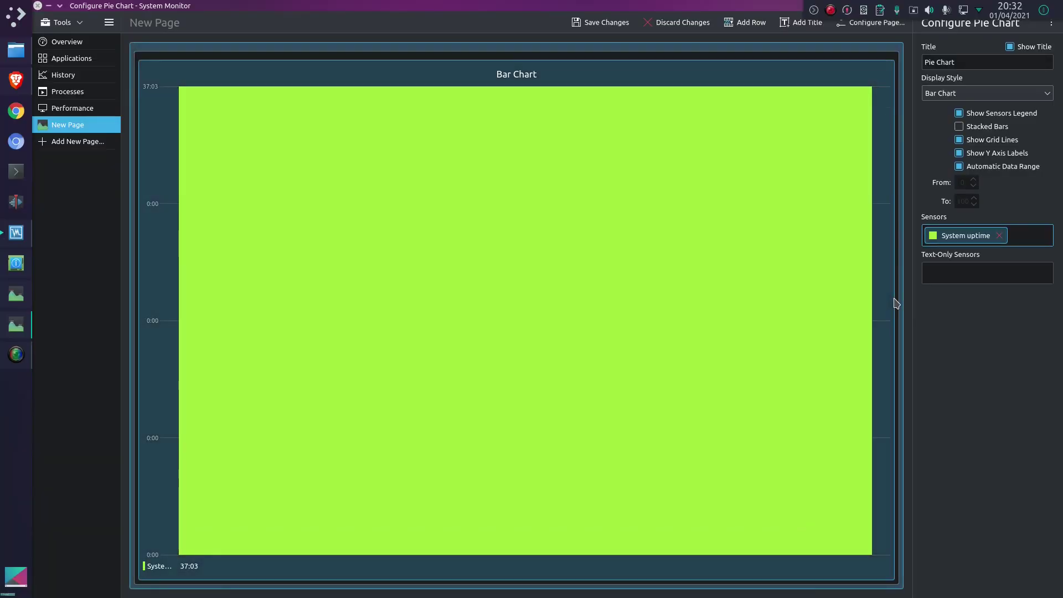
Step: Add a new row below the bar chart and a pie-chart column beside it
{"action": "left_click", "coordinate": [886, 299]}
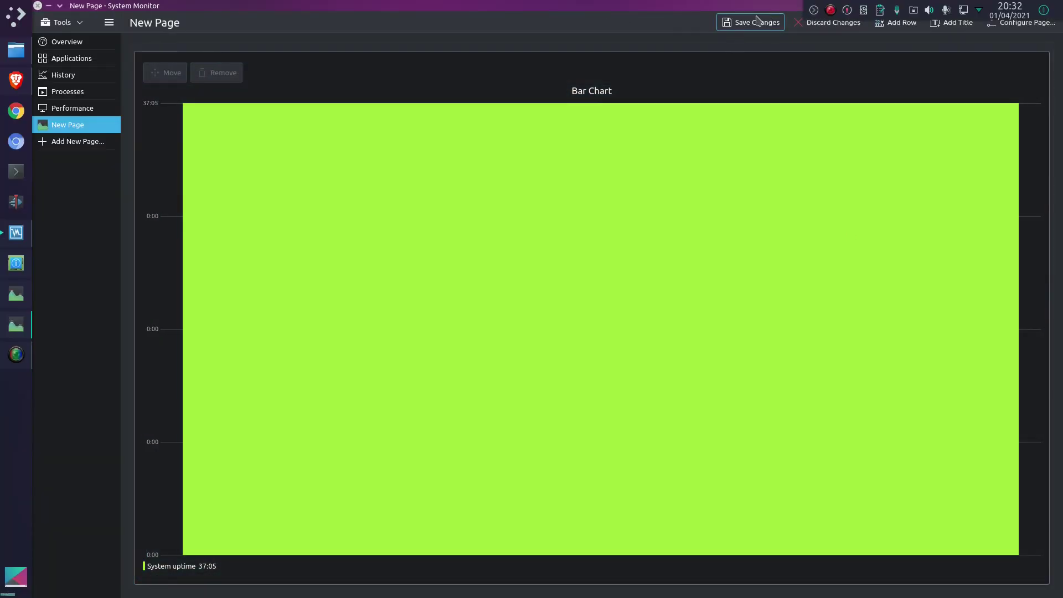
{"action": "left_click", "coordinate": [887, 27]}
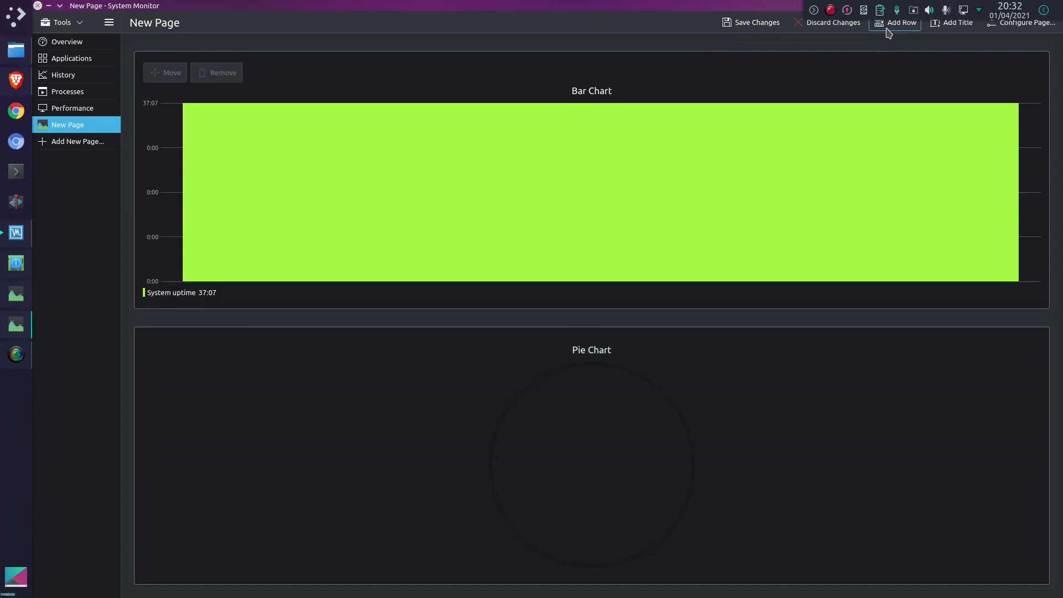
{"action": "left_click", "coordinate": [1046, 59]}
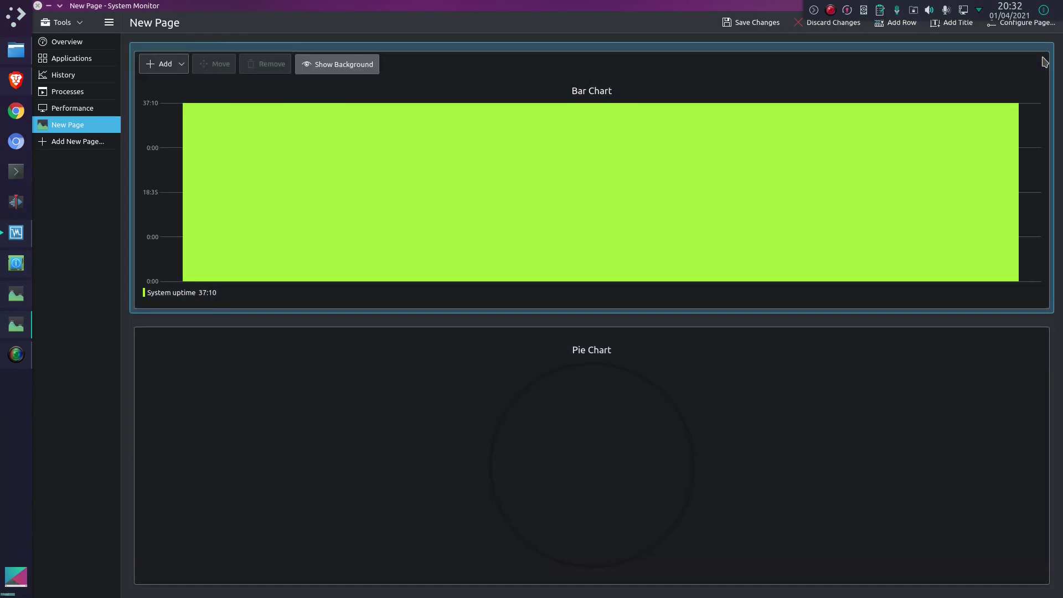
{"action": "left_click", "coordinate": [999, 51]}
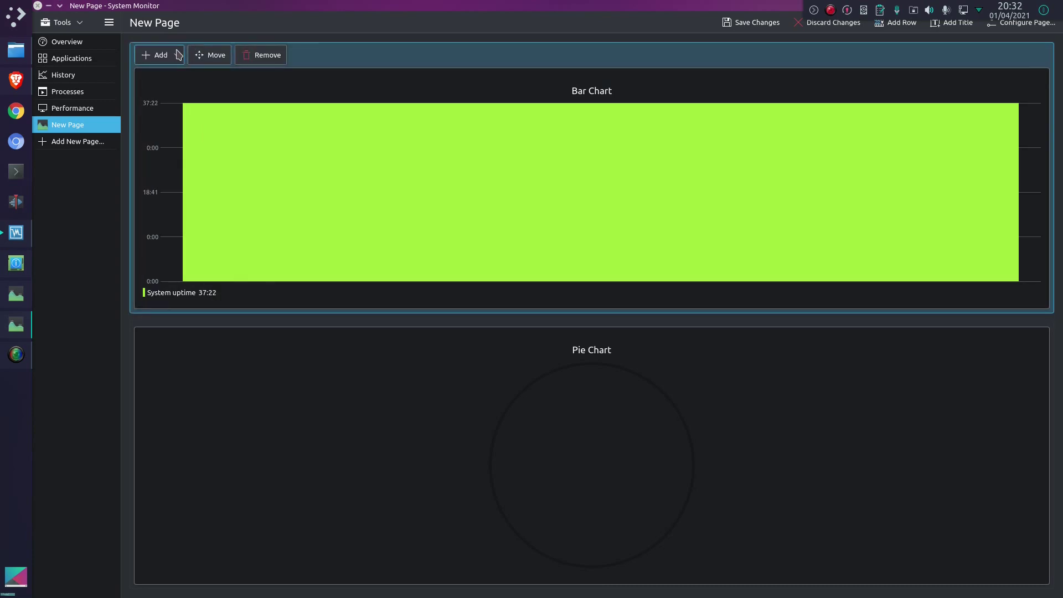
{"action": "left_click", "coordinate": [160, 54]}
{"action": "left_click", "coordinate": [170, 74]}
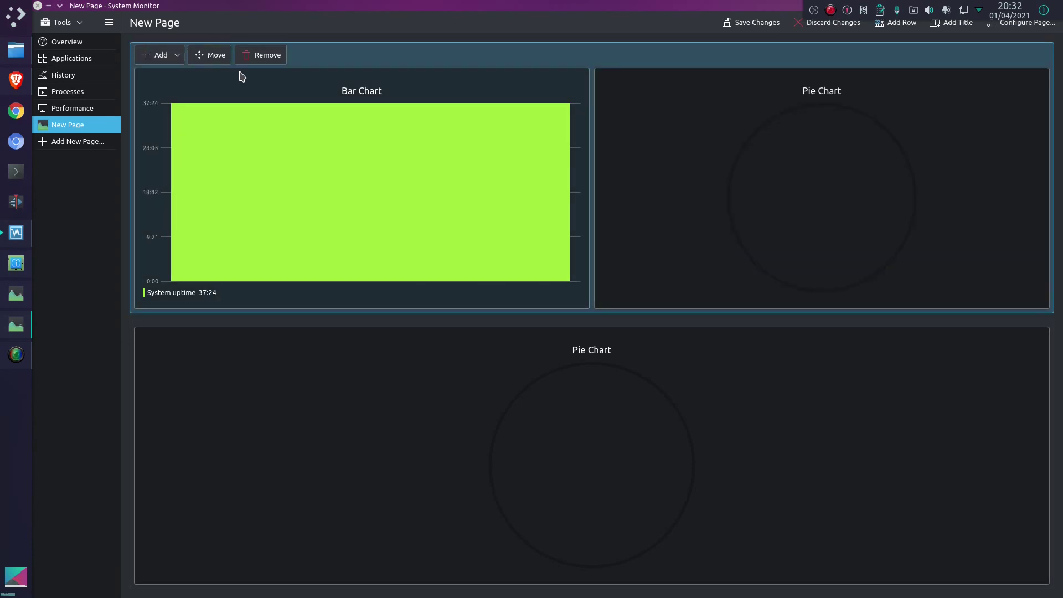
{"action": "left_click", "coordinate": [713, 116]}
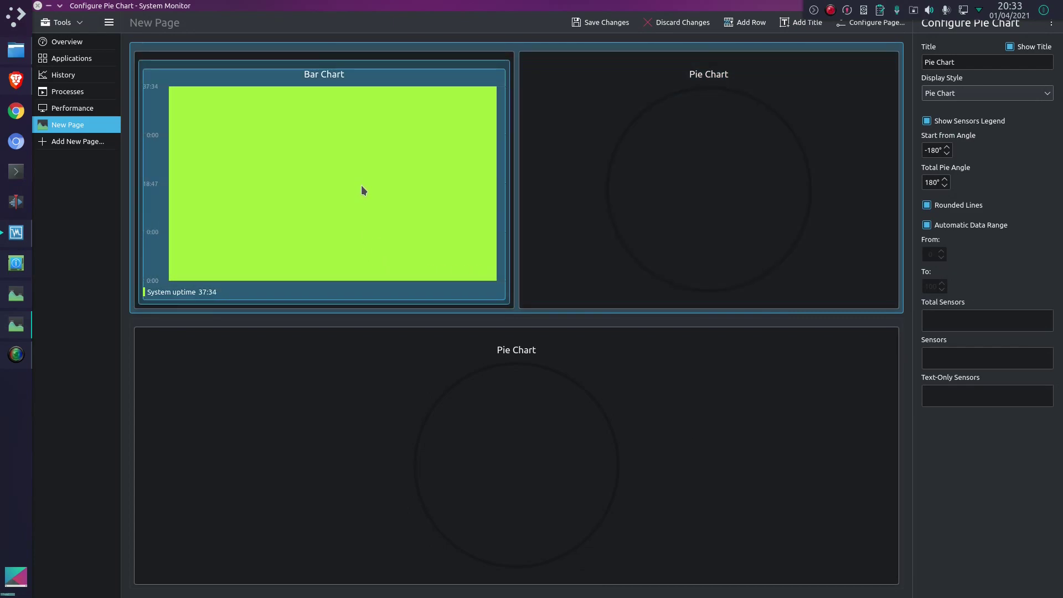
Step: Switch the uptime chart's display style to plain text
{"action": "left_click", "coordinate": [396, 142]}
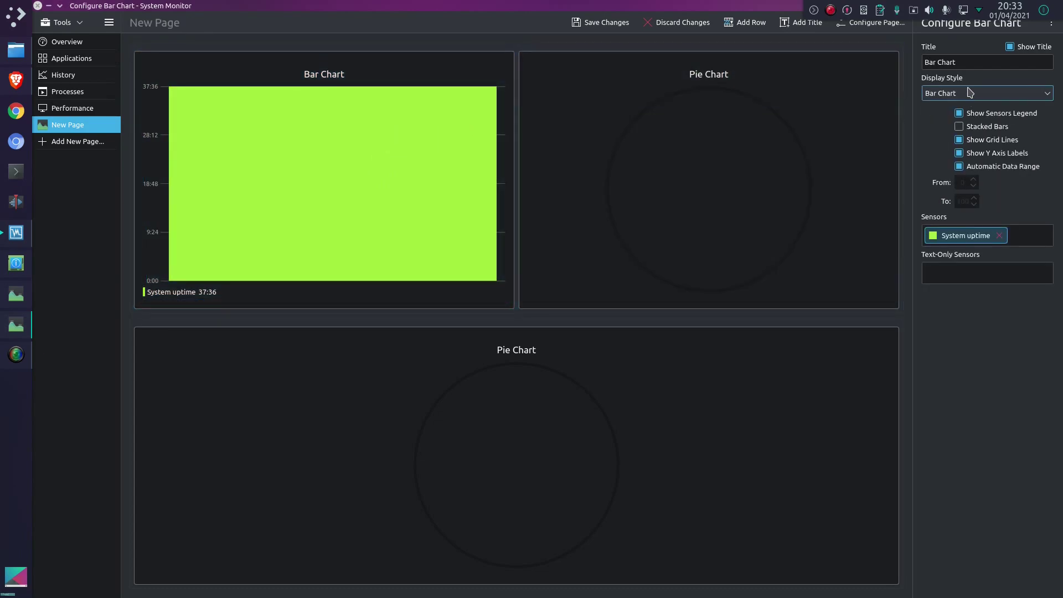
{"action": "left_click", "coordinate": [978, 93]}
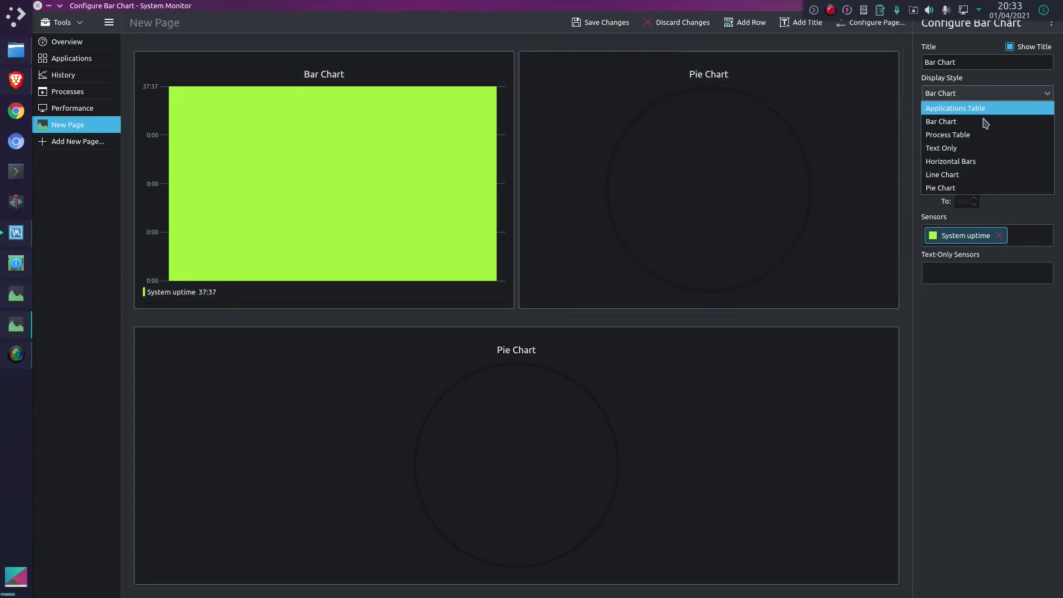
{"action": "left_click", "coordinate": [978, 148]}
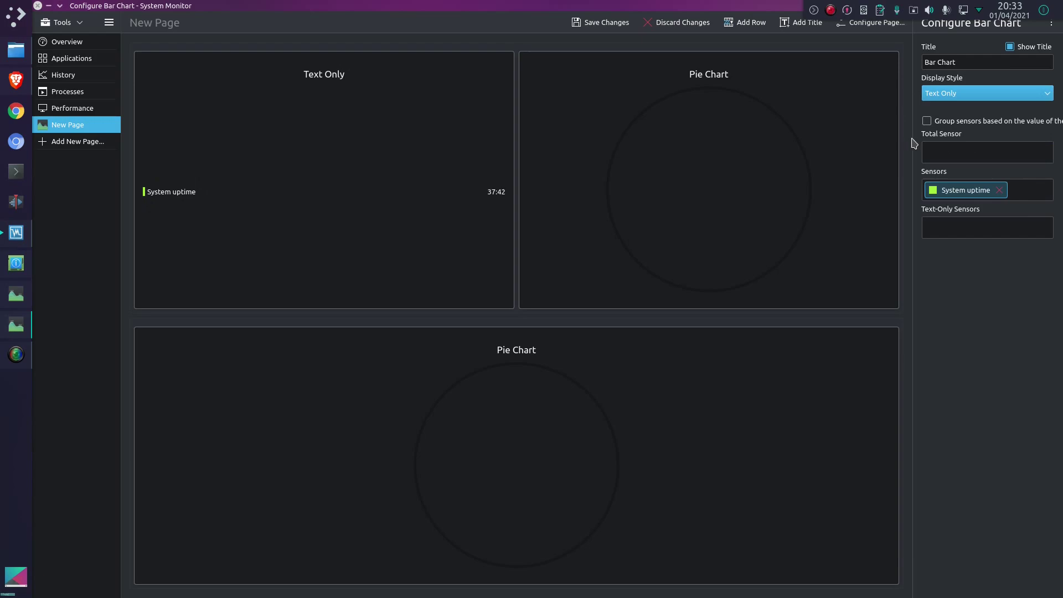
Step: Add the GPU 1 Video Memory Used sensor to the top-right chart
{"action": "left_click", "coordinate": [693, 105]}
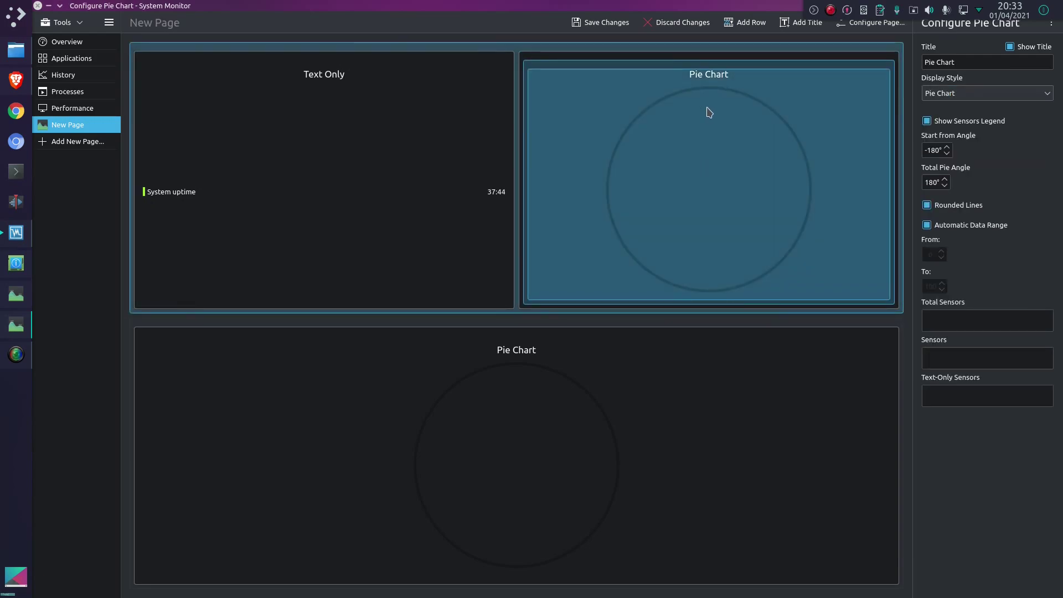
{"action": "scroll", "coordinate": [961, 95], "scroll_direction": "up", "scroll_amount": 1}
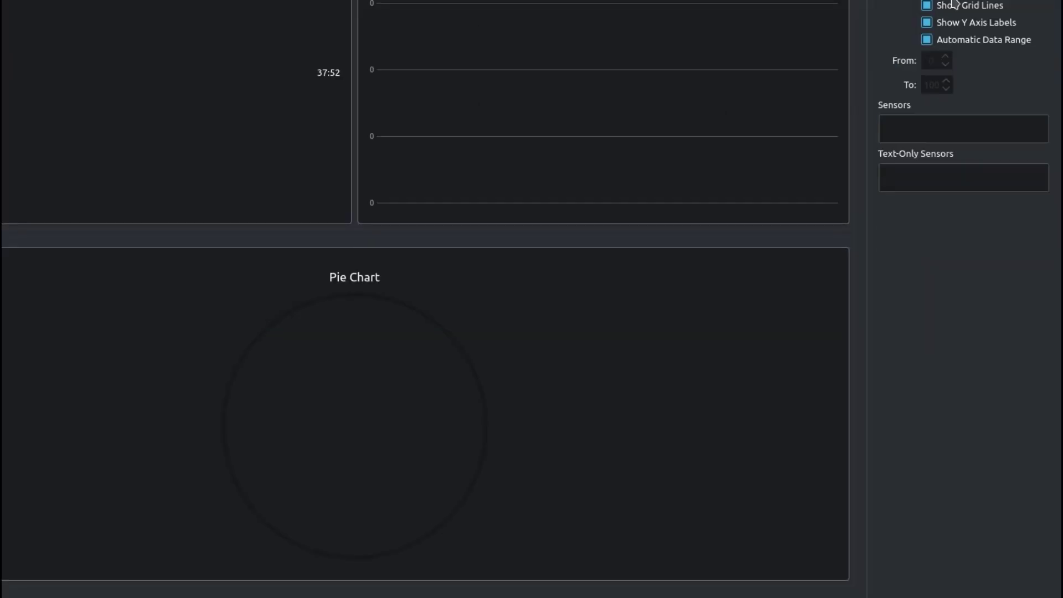
{"action": "left_click", "coordinate": [936, 128]}
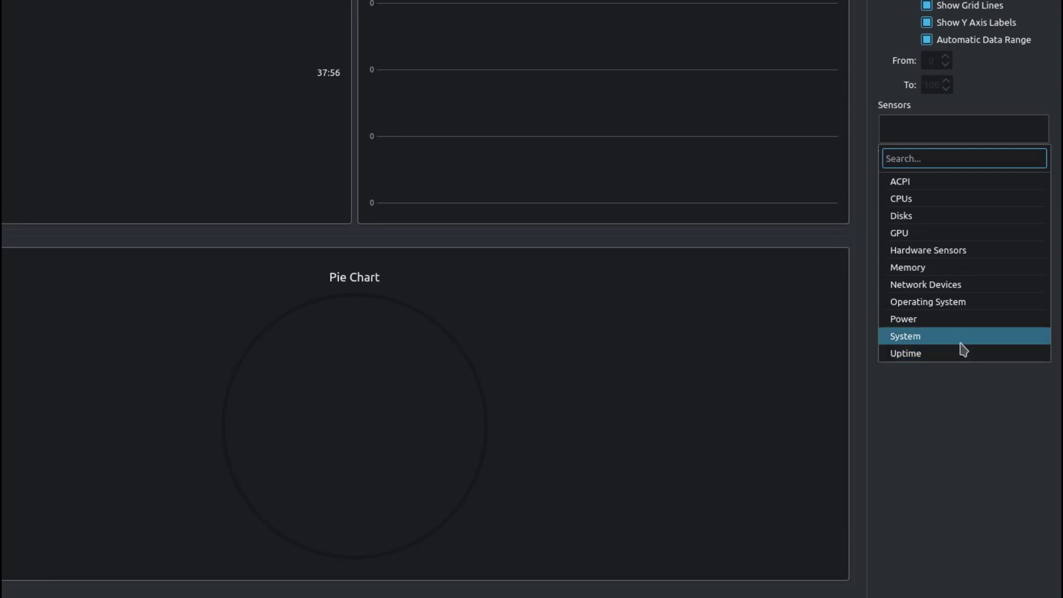
{"action": "left_click", "coordinate": [944, 233]}
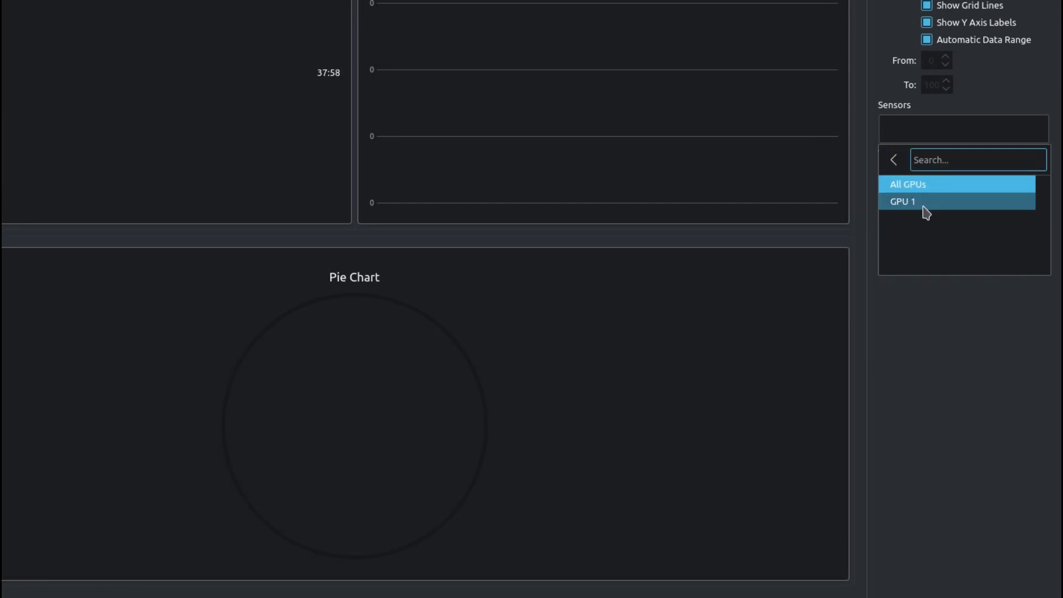
{"action": "left_click", "coordinate": [916, 203]}
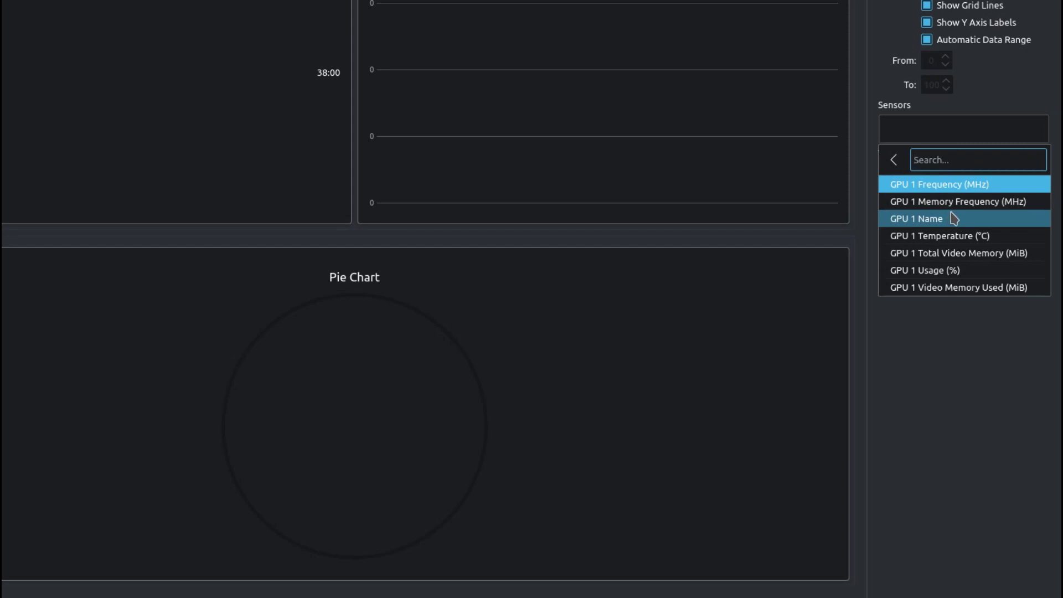
{"action": "left_click", "coordinate": [975, 294]}
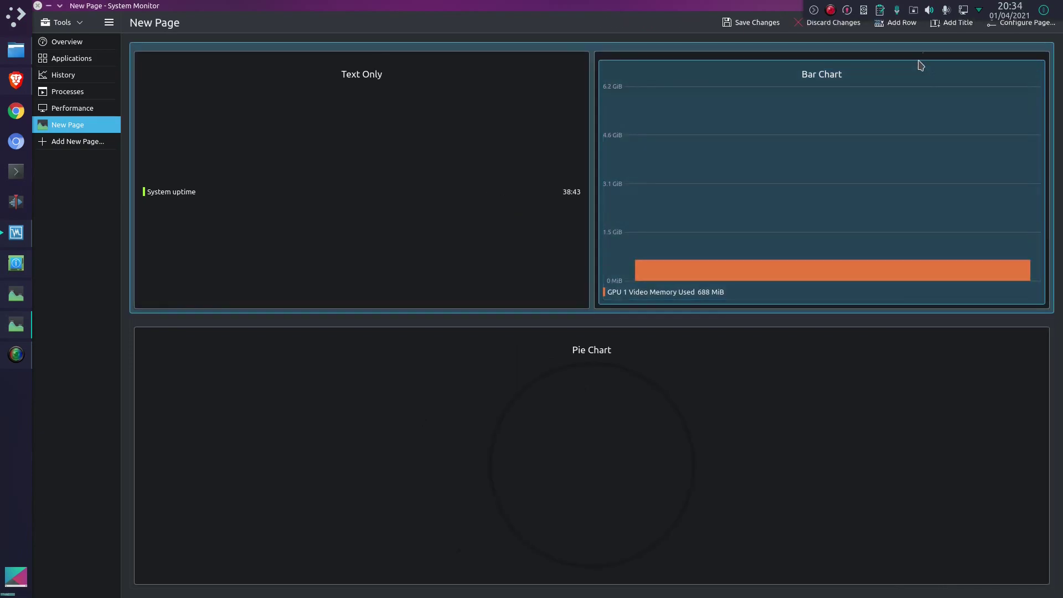
Step: Add an 'Amazing Stats' title, move it to the page top, and open the pie chart's settings
{"action": "left_click", "coordinate": [950, 22]}
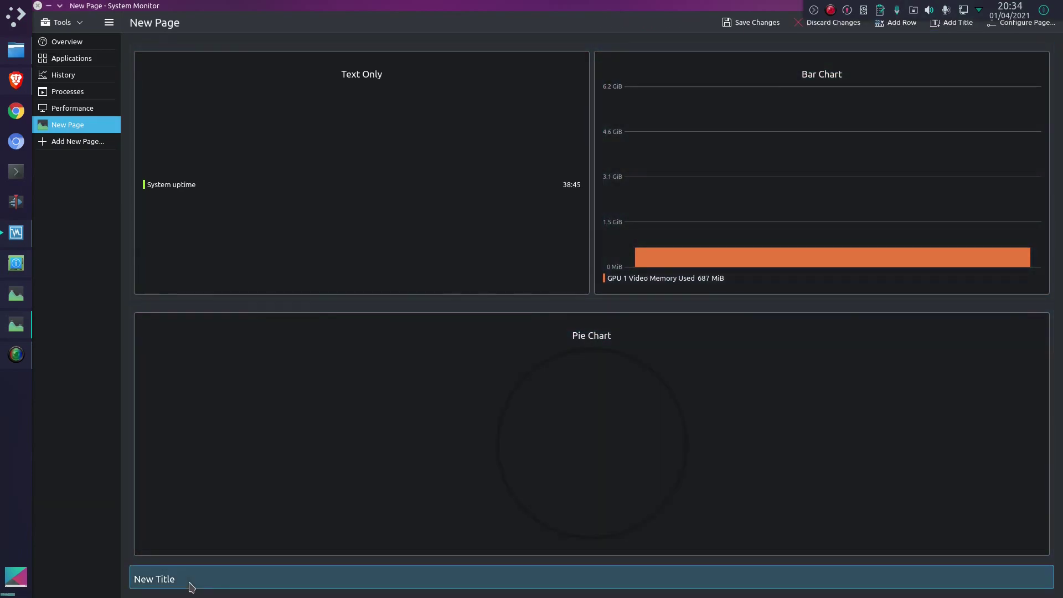
{"action": "left_click", "coordinate": [191, 581]}
{"action": "type", "text": "Amazing"}
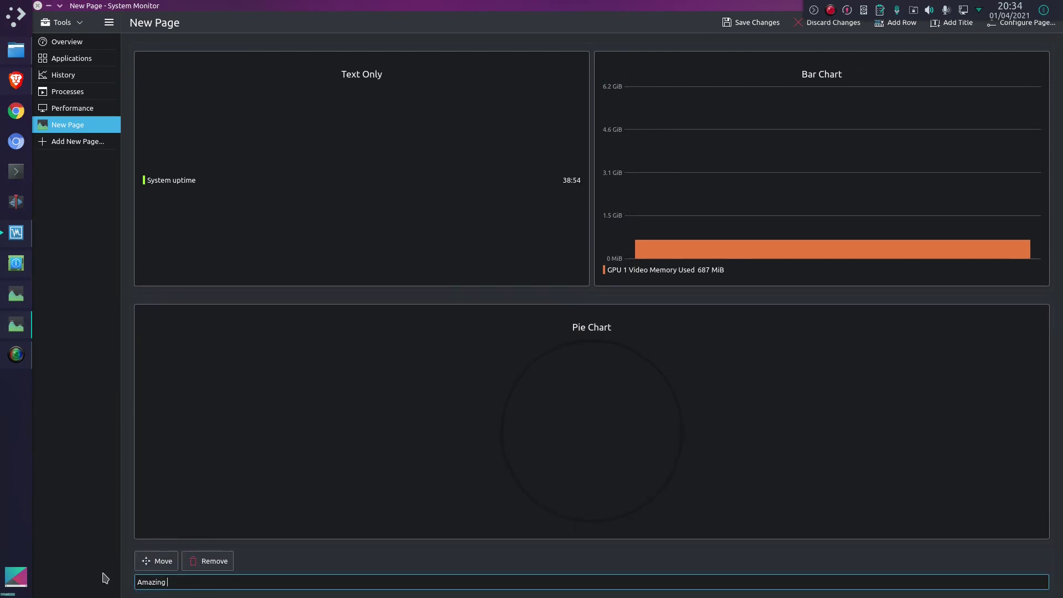
{"action": "type", "text": " Stats"}
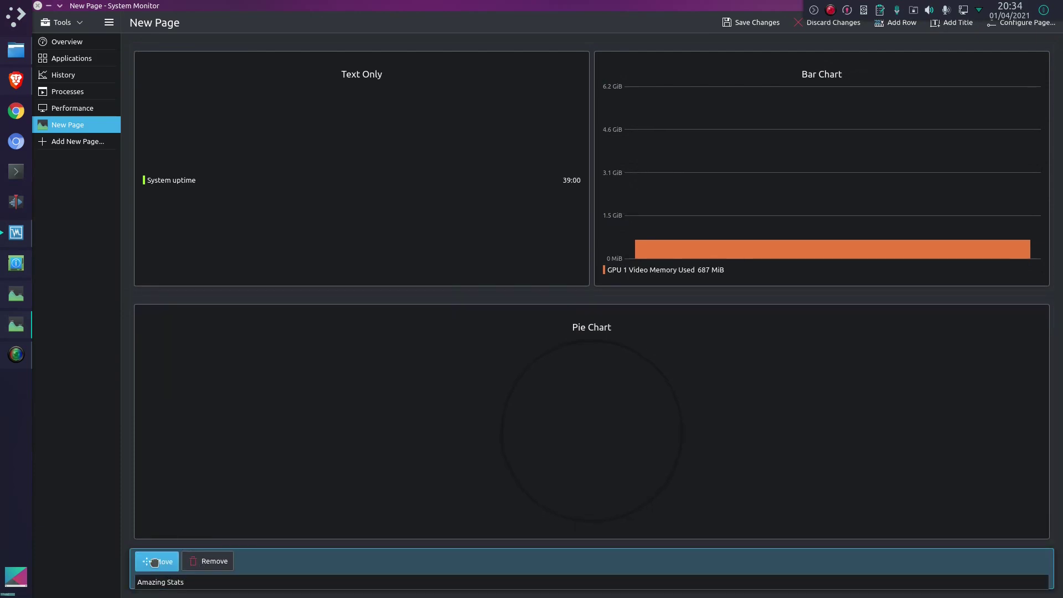
{"action": "left_click_drag", "start_coordinate": [158, 561], "coordinate": [149, 57]}
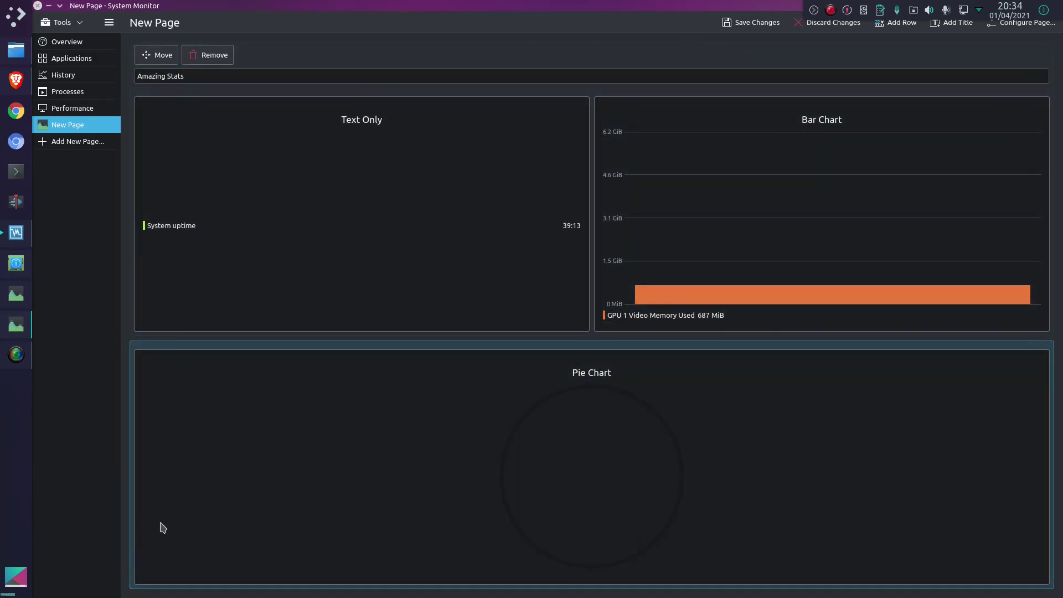
{"action": "left_click", "coordinate": [162, 527]}
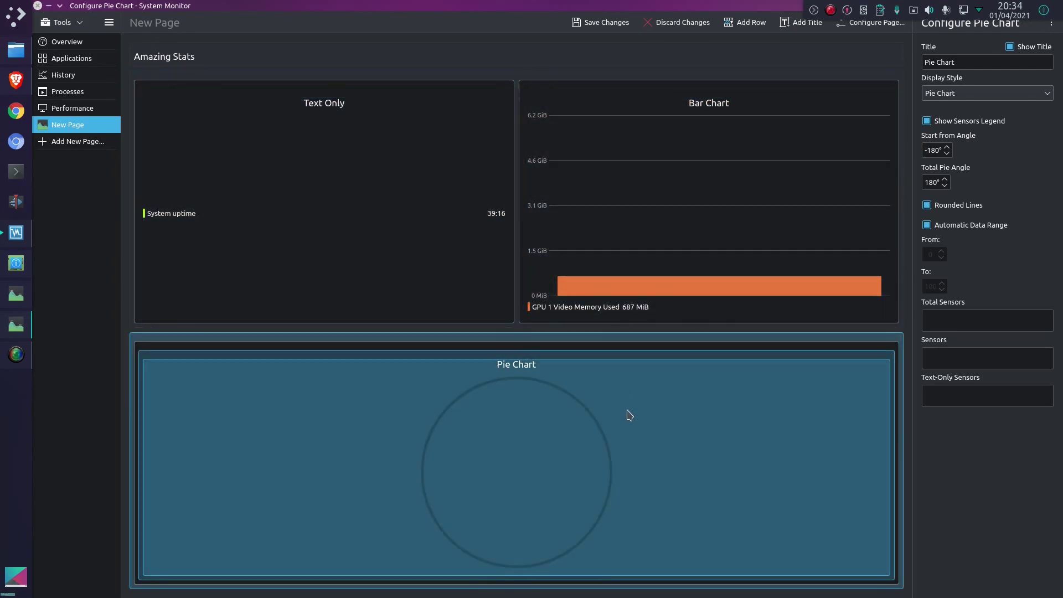
Step: Rename the page to 'Amazing Stats' in its page settings
{"action": "left_click", "coordinate": [849, 26]}
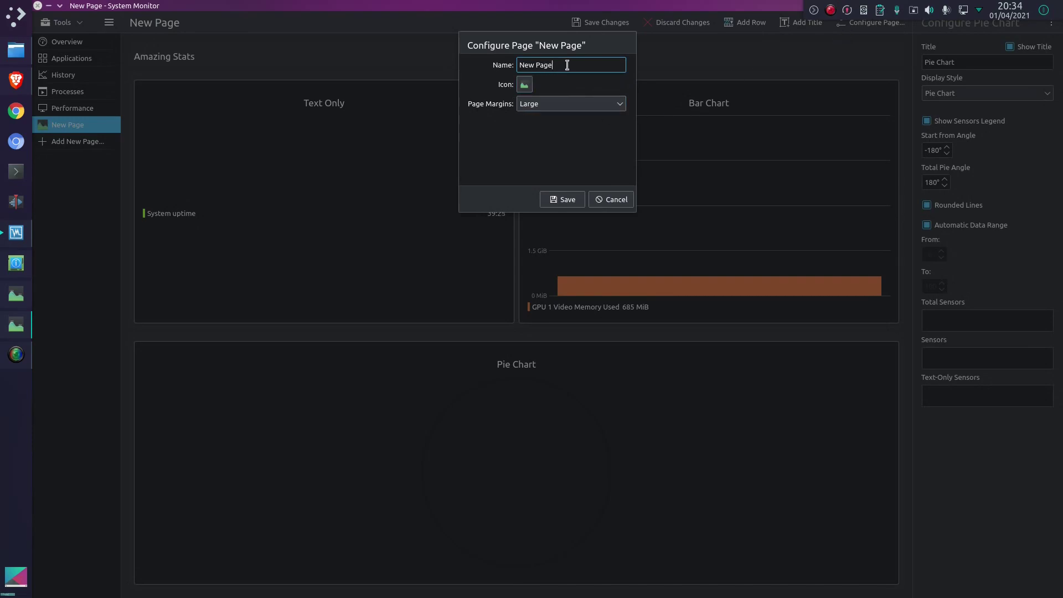
{"action": "key", "text": "ctrl+a"}
{"action": "type", "text": "Ama"}
Step: Enlarge the icon chooser and show icons from all categories
{"action": "left_click", "coordinate": [525, 84]}
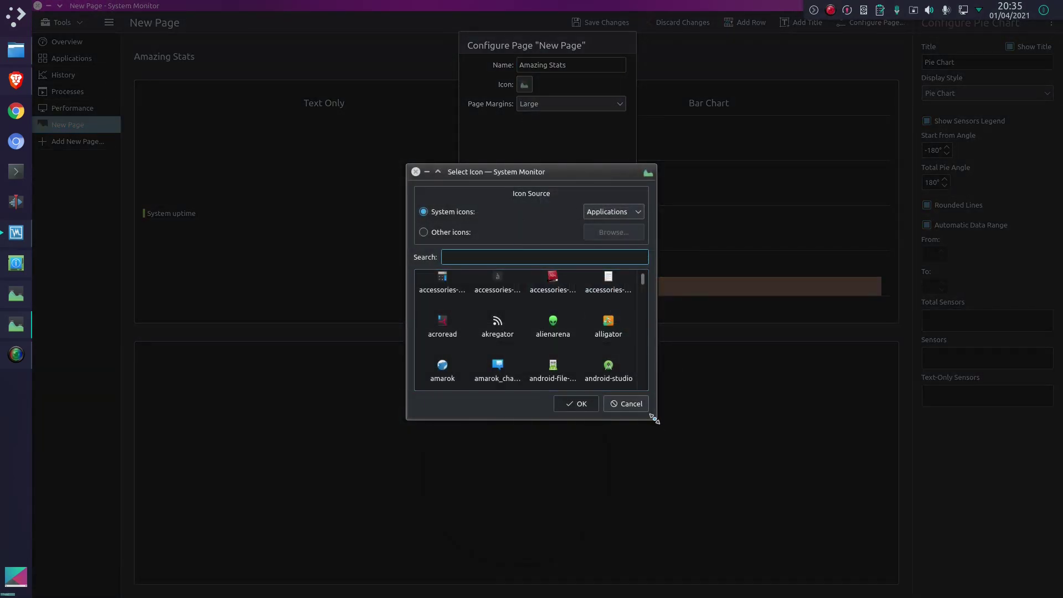
{"action": "left_click_drag", "start_coordinate": [655, 419], "coordinate": [793, 522]}
{"action": "left_click_drag", "start_coordinate": [603, 177], "coordinate": [468, 100]}
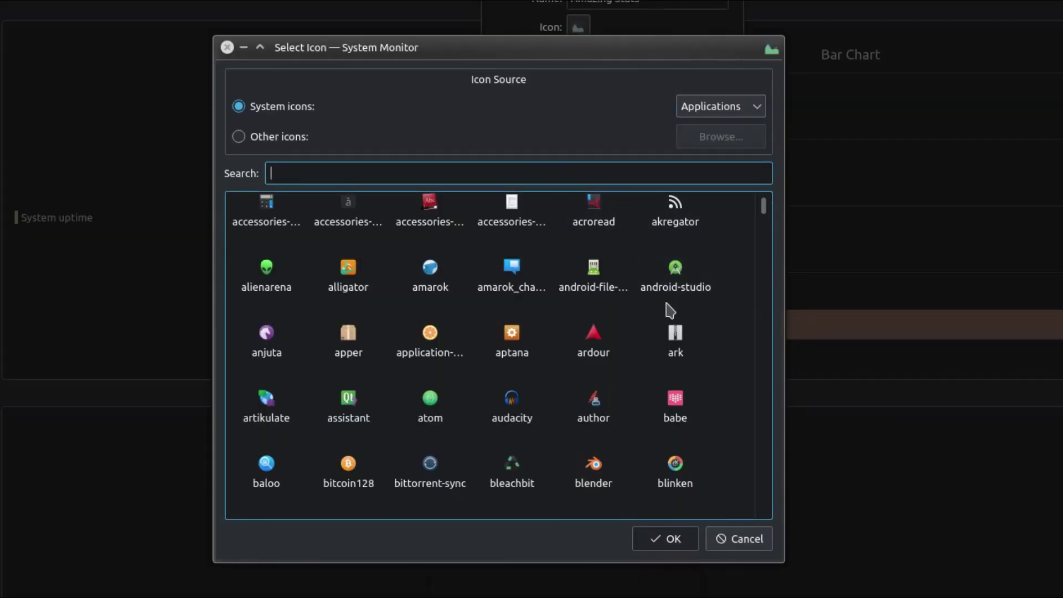
{"action": "scroll", "coordinate": [670, 310], "scroll_direction": "down", "scroll_amount": 15}
{"action": "left_click", "coordinate": [721, 106]}
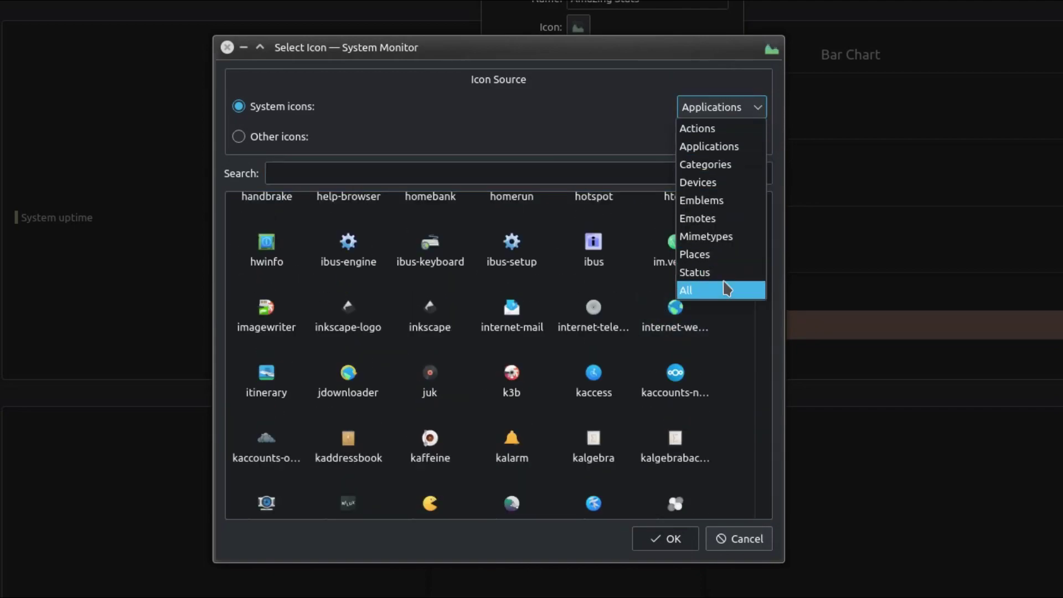
{"action": "left_click", "coordinate": [727, 290]}
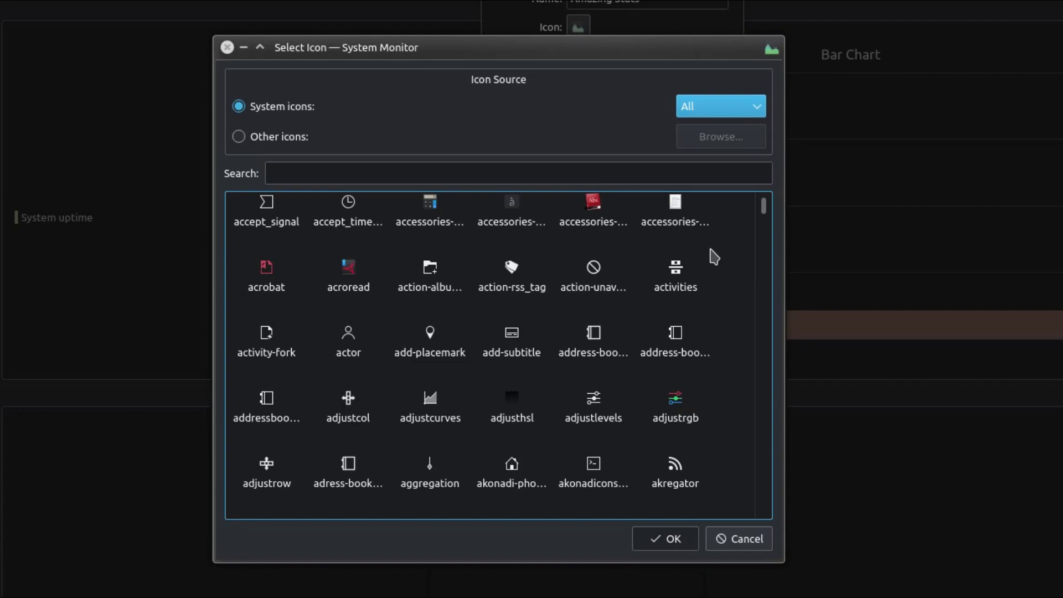
Step: Search the icons for 'ct' and set the actor icon for the page
{"action": "scroll", "coordinate": [468, 344], "scroll_direction": "down", "scroll_amount": 5}
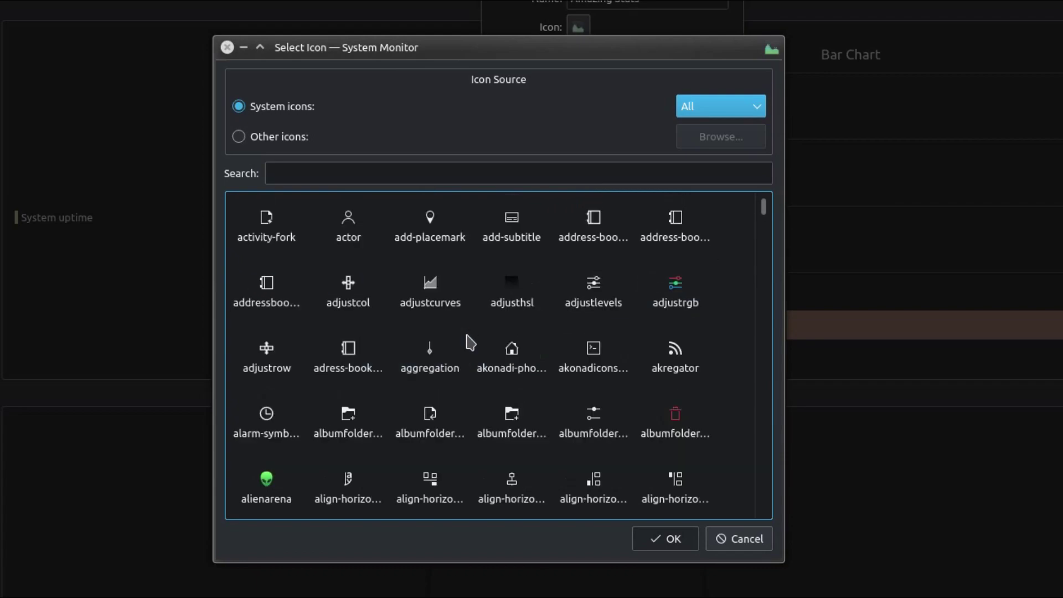
{"action": "scroll", "coordinate": [469, 344], "scroll_direction": "down", "scroll_amount": 8}
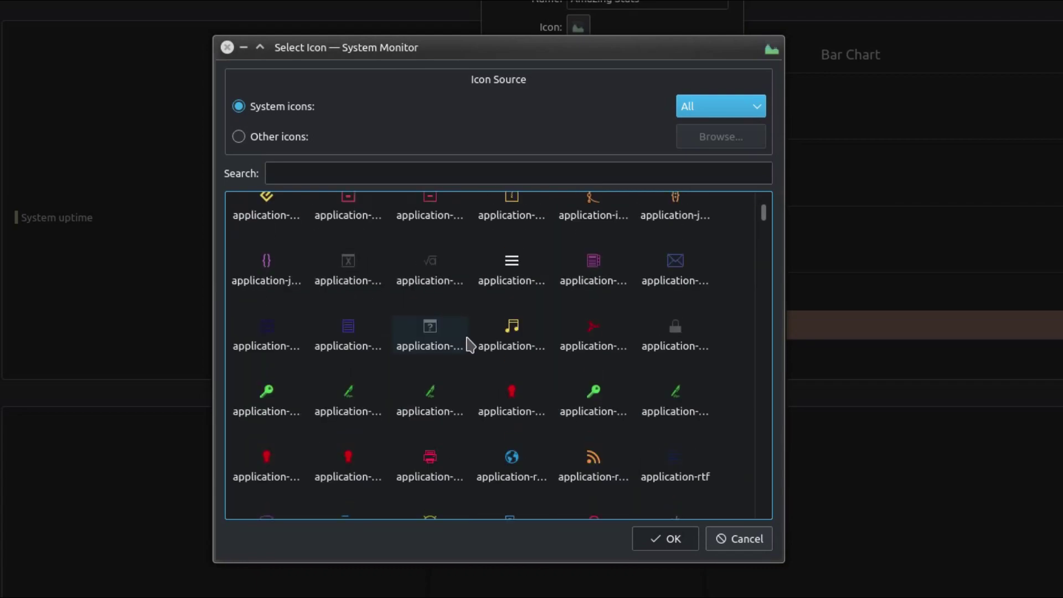
{"action": "scroll", "coordinate": [470, 344], "scroll_direction": "up", "scroll_amount": 8}
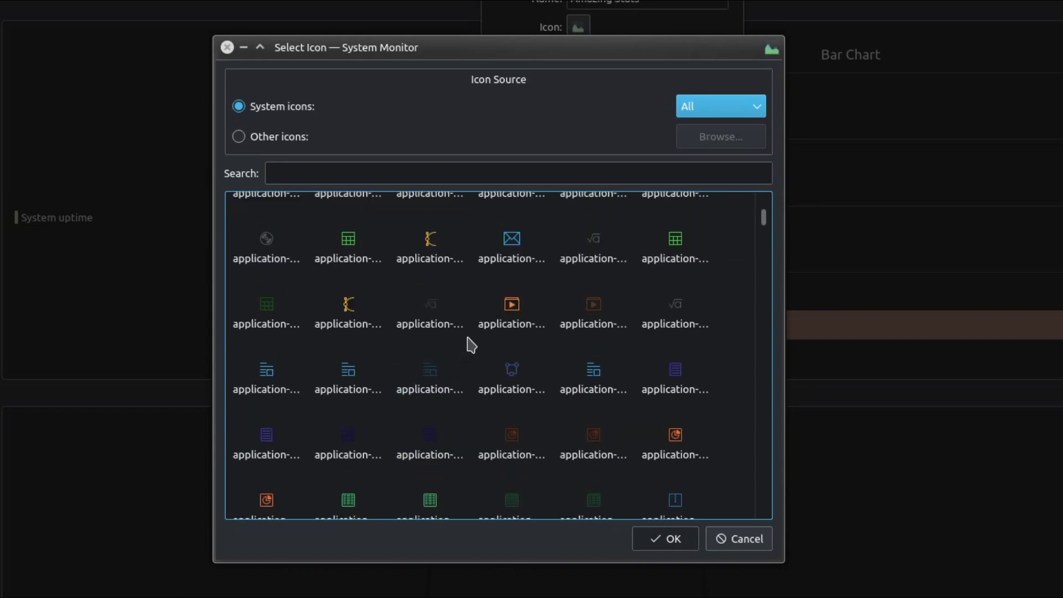
{"action": "scroll", "coordinate": [478, 323], "scroll_direction": "up", "scroll_amount": 5}
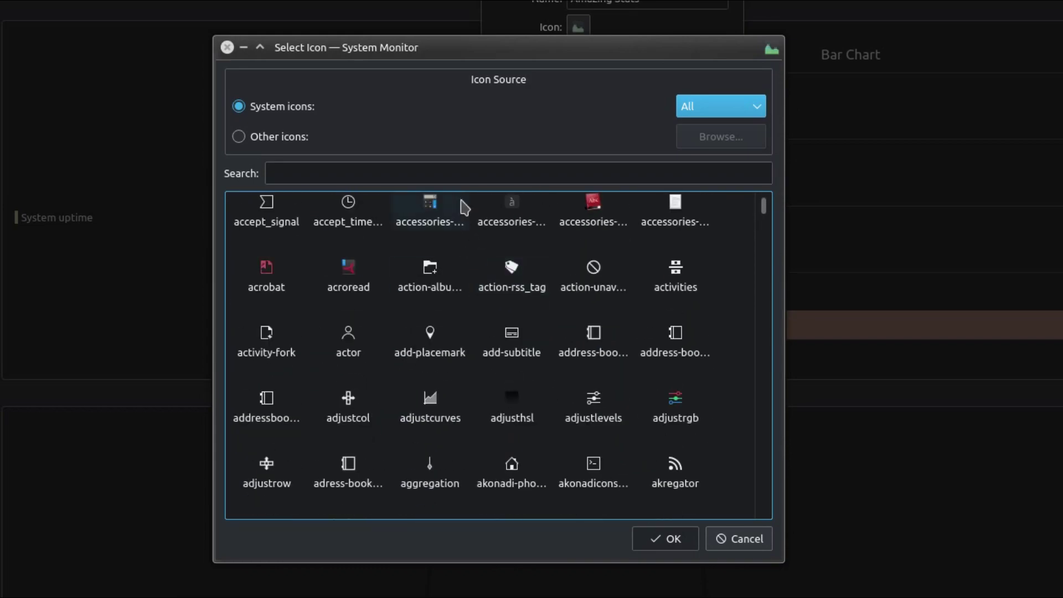
{"action": "left_click", "coordinate": [408, 164]}
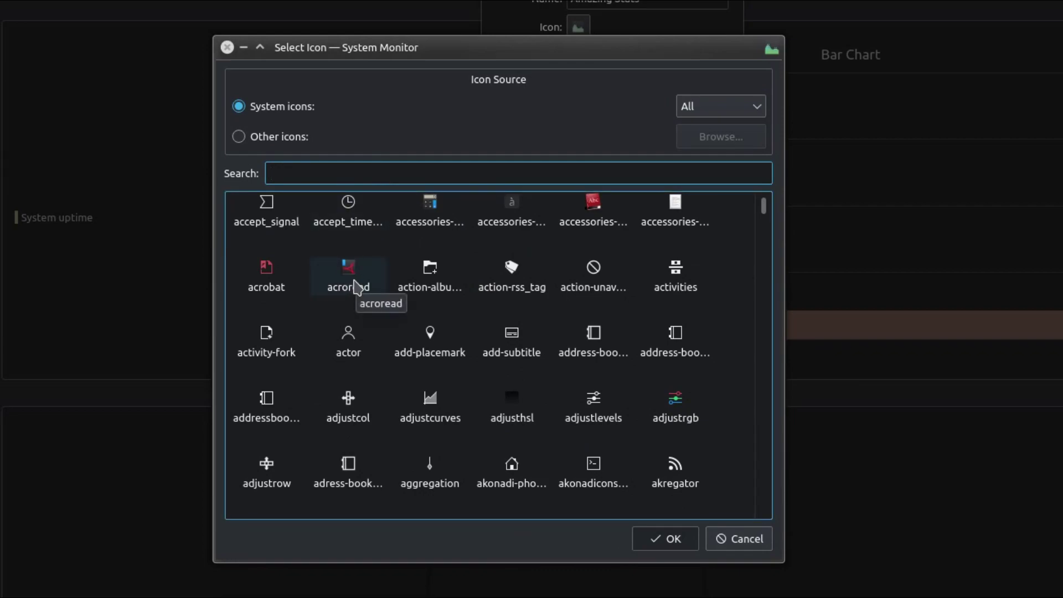
{"action": "type", "text": "cto"}
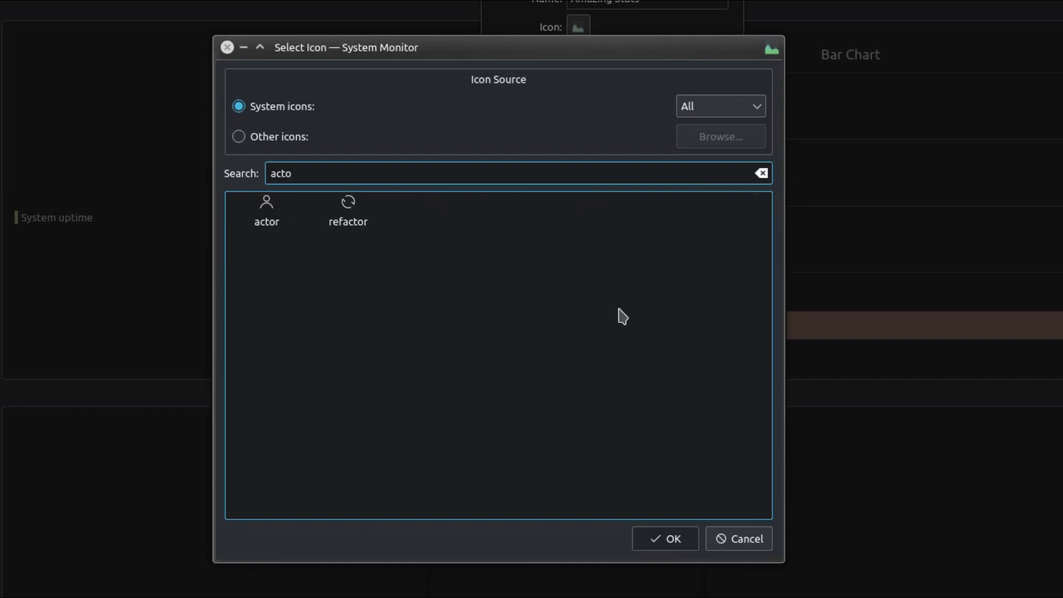
{"action": "left_click", "coordinate": [274, 220]}
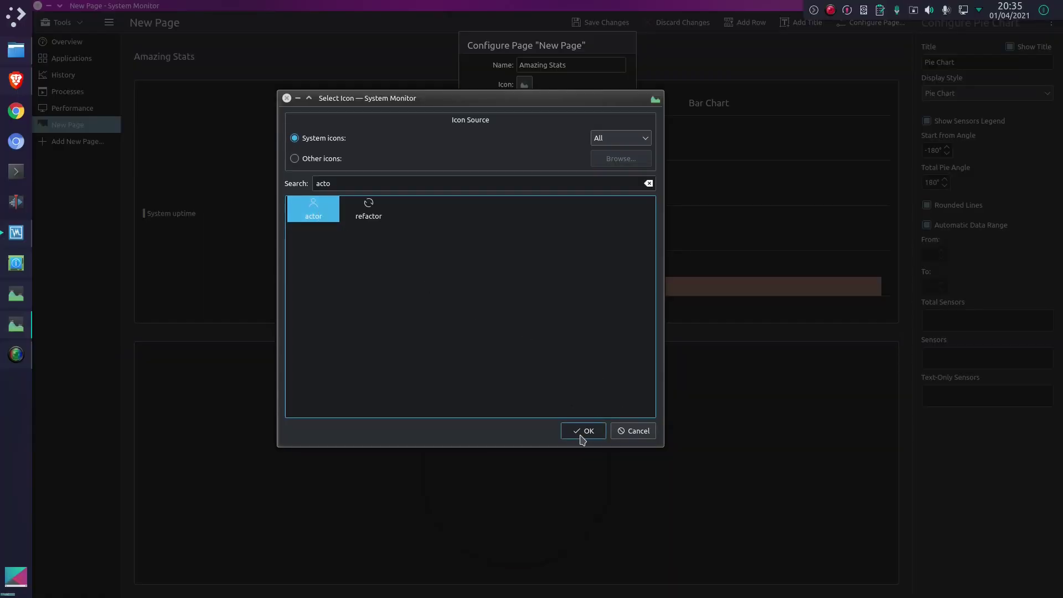
{"action": "left_click", "coordinate": [668, 546]}
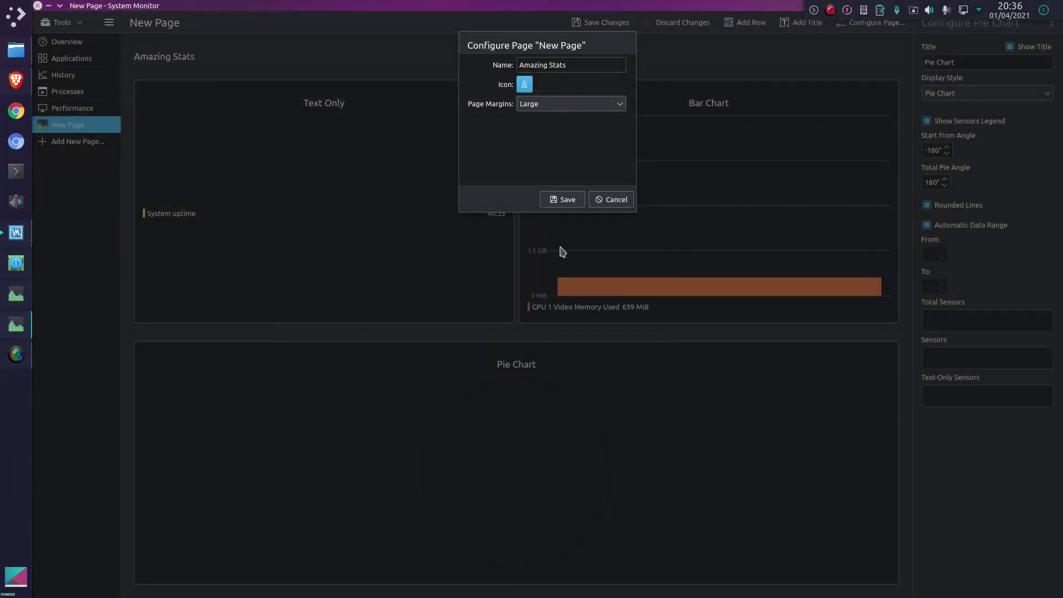
Step: Keep the page margins at Large and save the page settings
{"action": "left_click", "coordinate": [578, 104]}
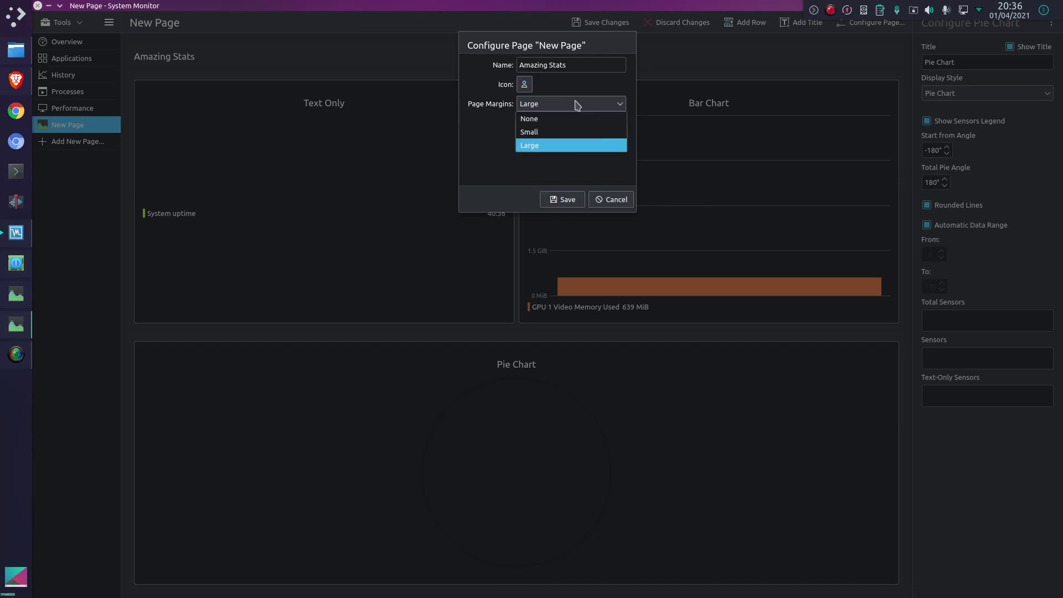
{"action": "left_click", "coordinate": [580, 105]}
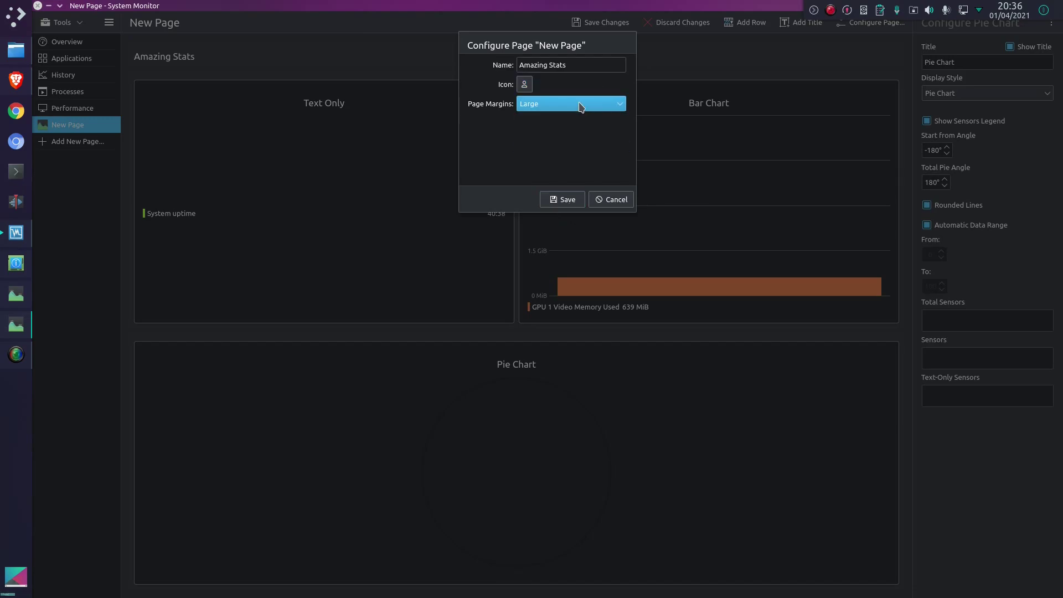
{"action": "left_click", "coordinate": [563, 199]}
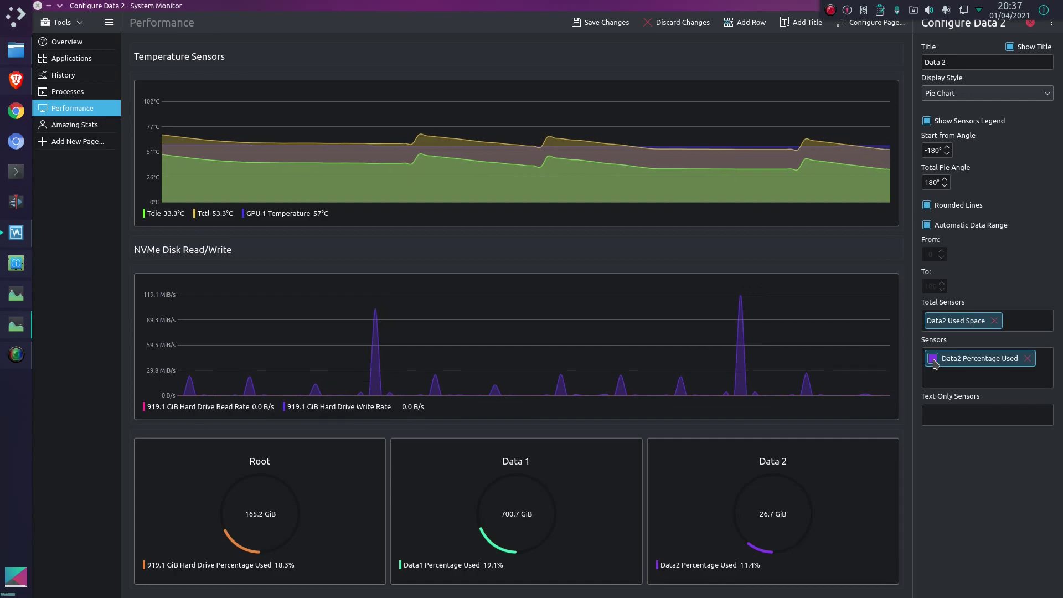
Step: Change the Data2 Percentage Used sensor colour to light blue #55aaff
{"action": "left_click", "coordinate": [933, 360]}
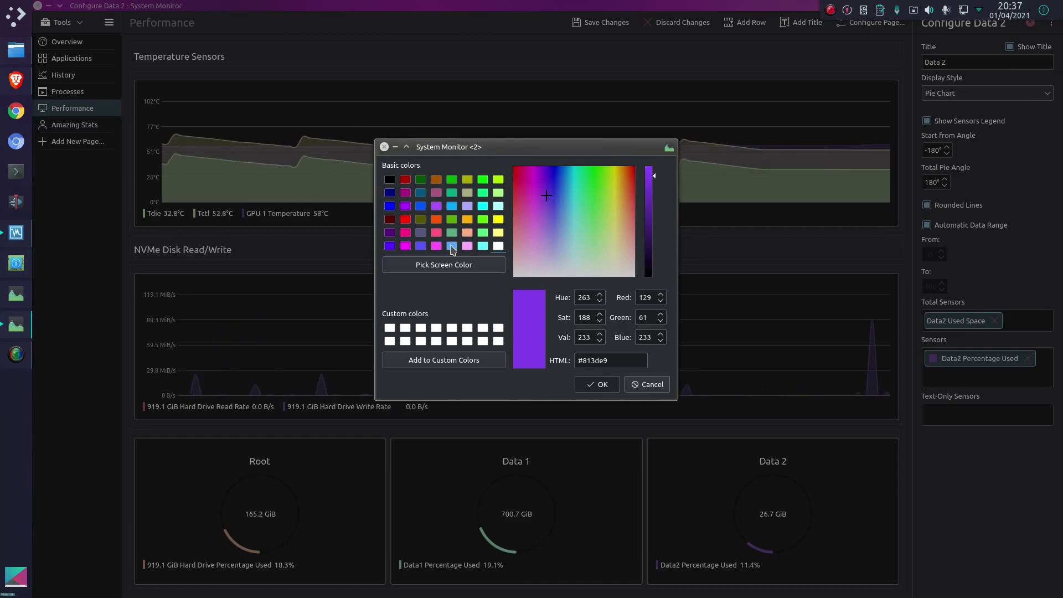
{"action": "left_click", "coordinate": [452, 246]}
{"action": "left_click", "coordinate": [595, 387]}
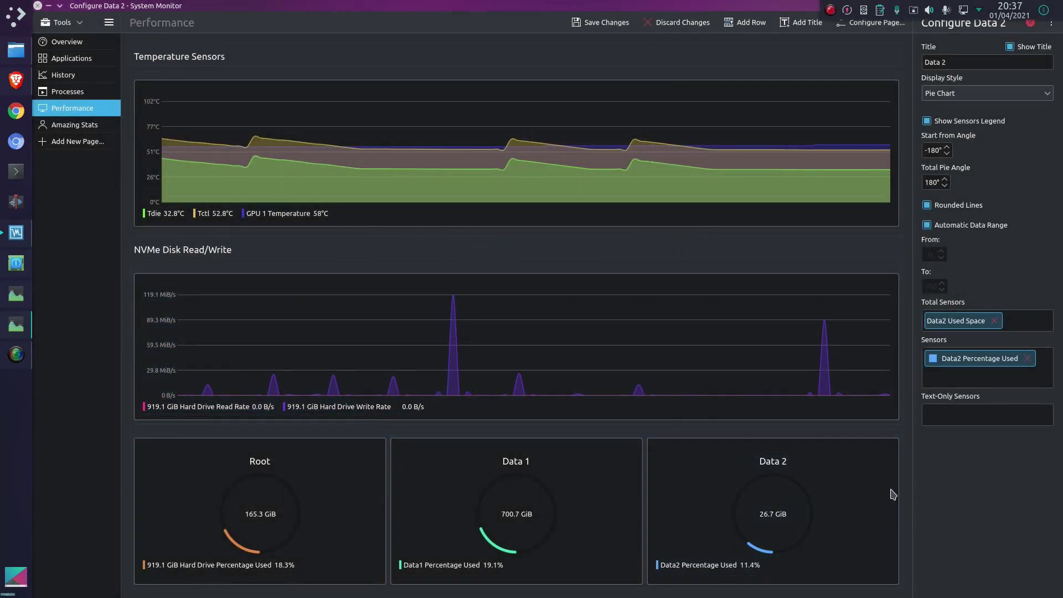
Step: Browse the Network Devices sensors, then return and open the Operating System sensor group
{"action": "left_click", "coordinate": [989, 376]}
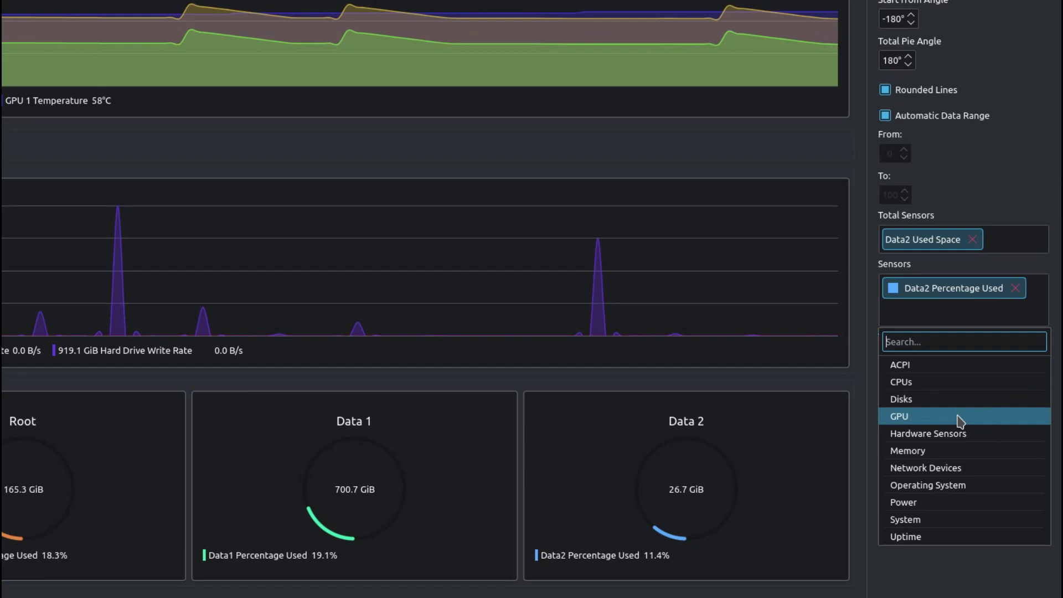
{"action": "left_click", "coordinate": [961, 471]}
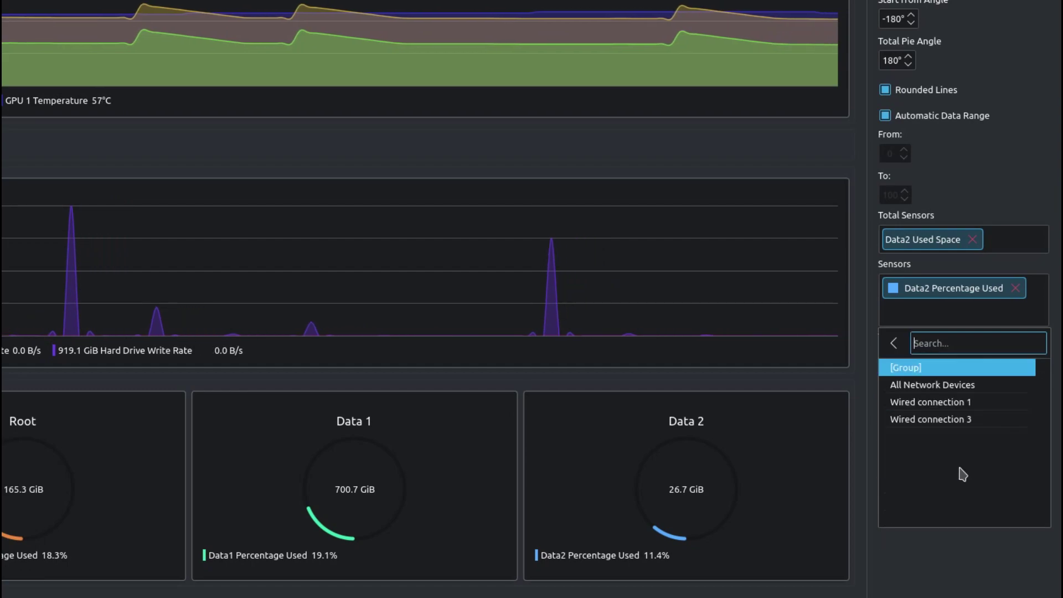
{"action": "left_click", "coordinate": [921, 386]}
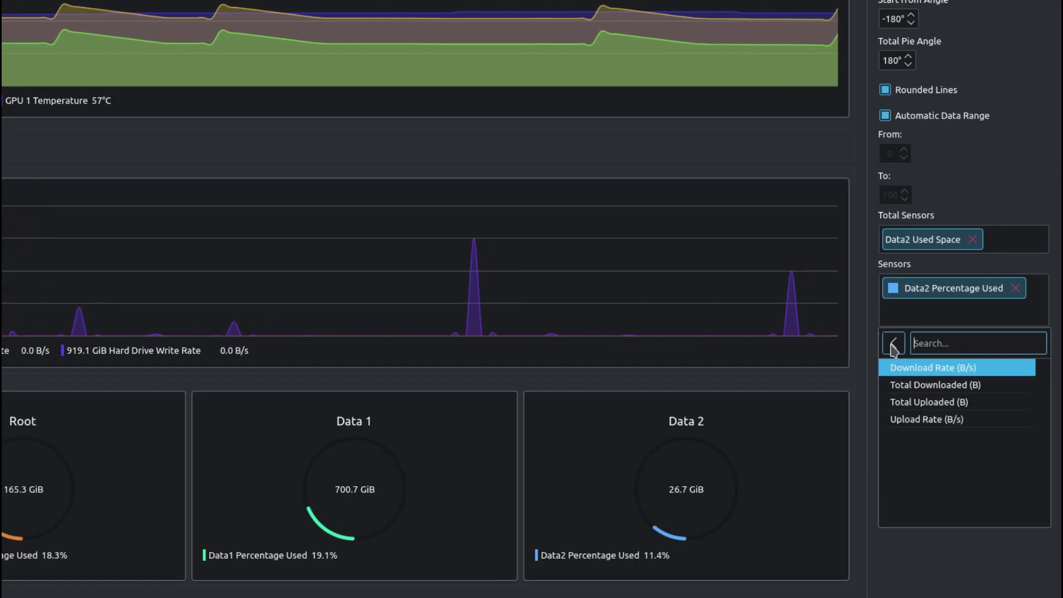
{"action": "left_click", "coordinate": [893, 343]}
{"action": "left_click", "coordinate": [941, 406]}
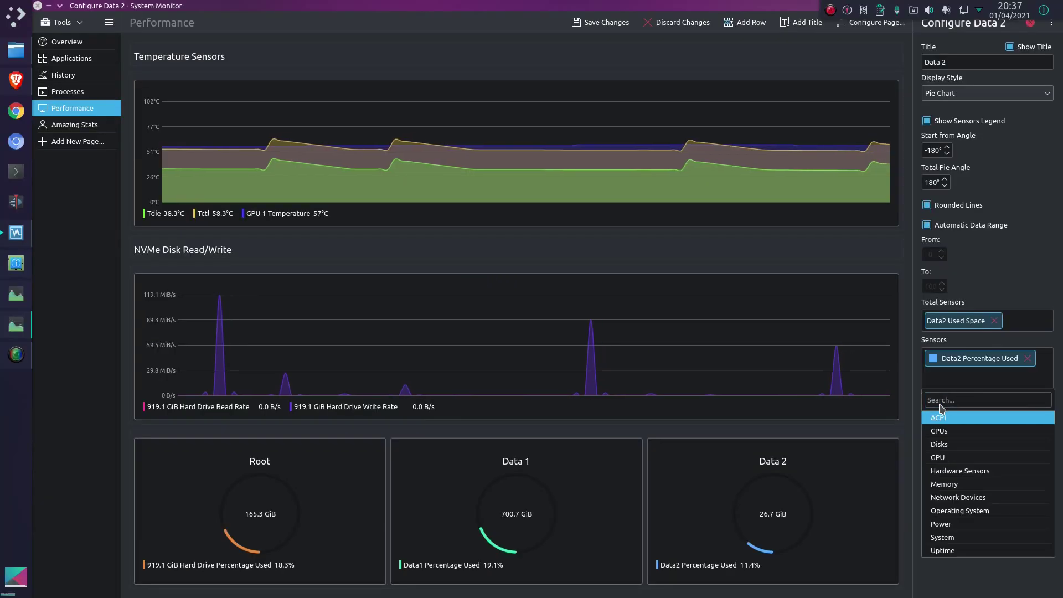
{"action": "left_click", "coordinate": [972, 511]}
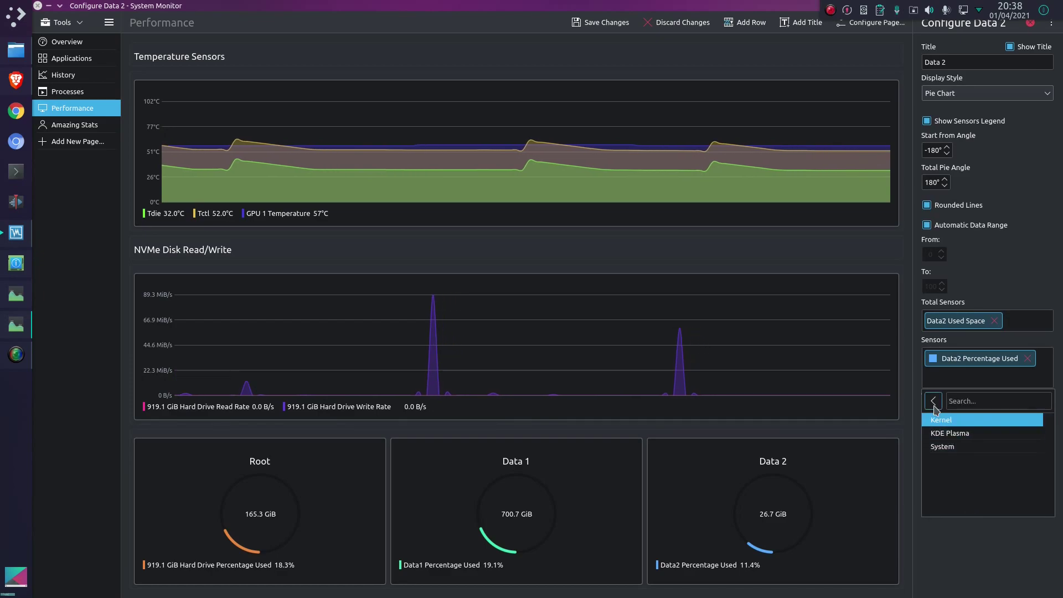